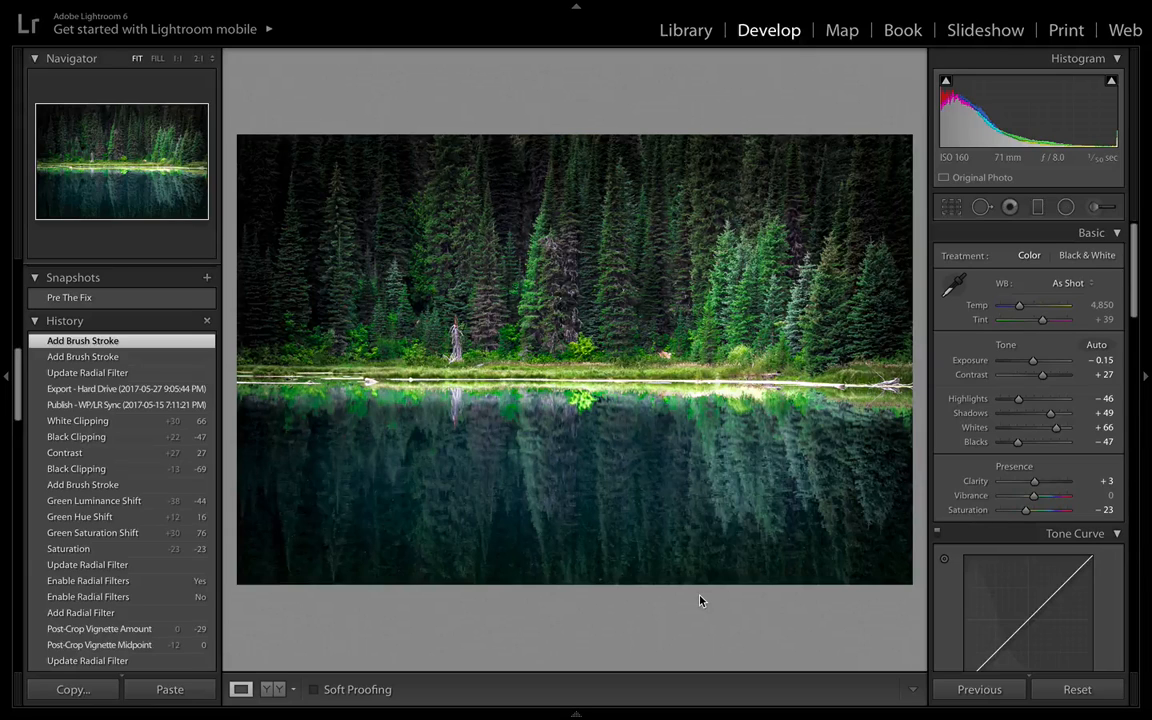
# Step: Compare the edited photo side by side with its original, hiding the navigator and history area for a larger view
pyautogui.press('y')
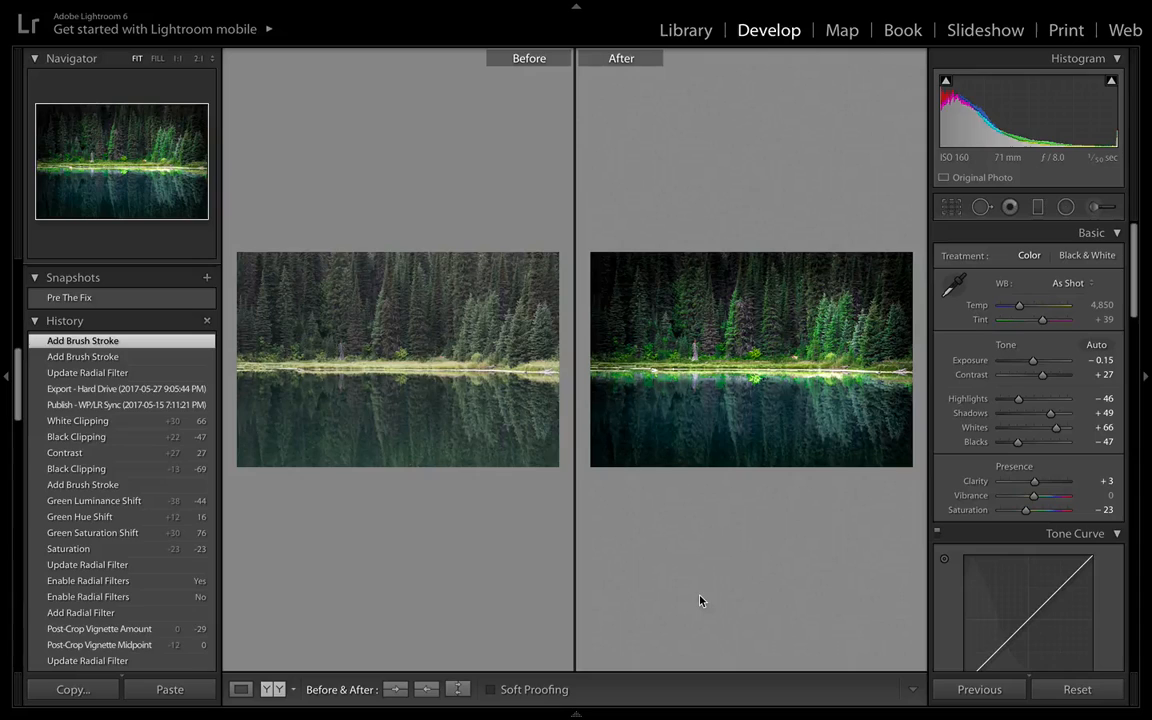
pyautogui.click(5, 367)
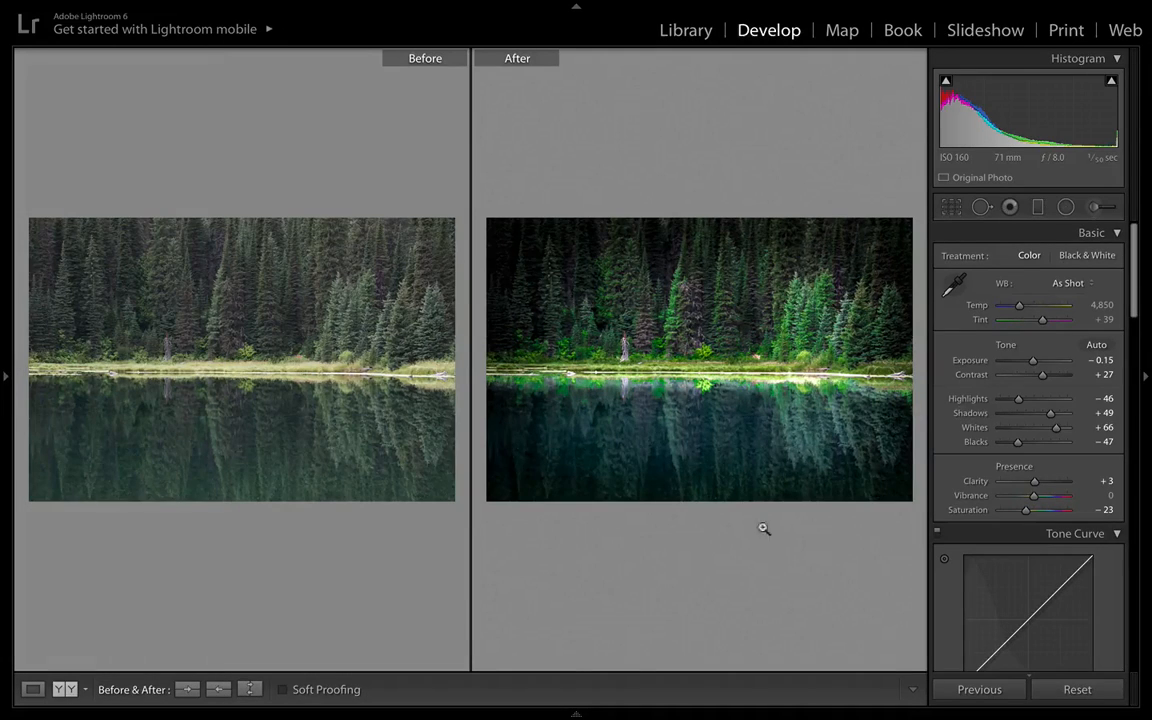
pyautogui.click(1145, 376)
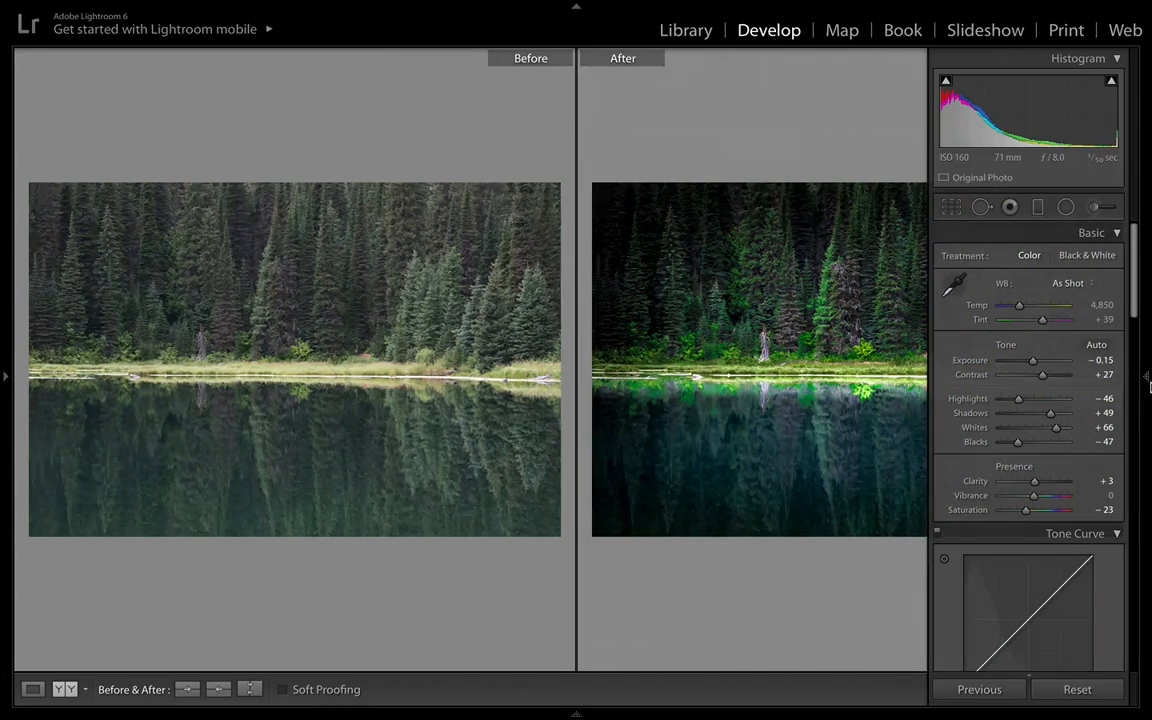
pyautogui.click(1147, 428)
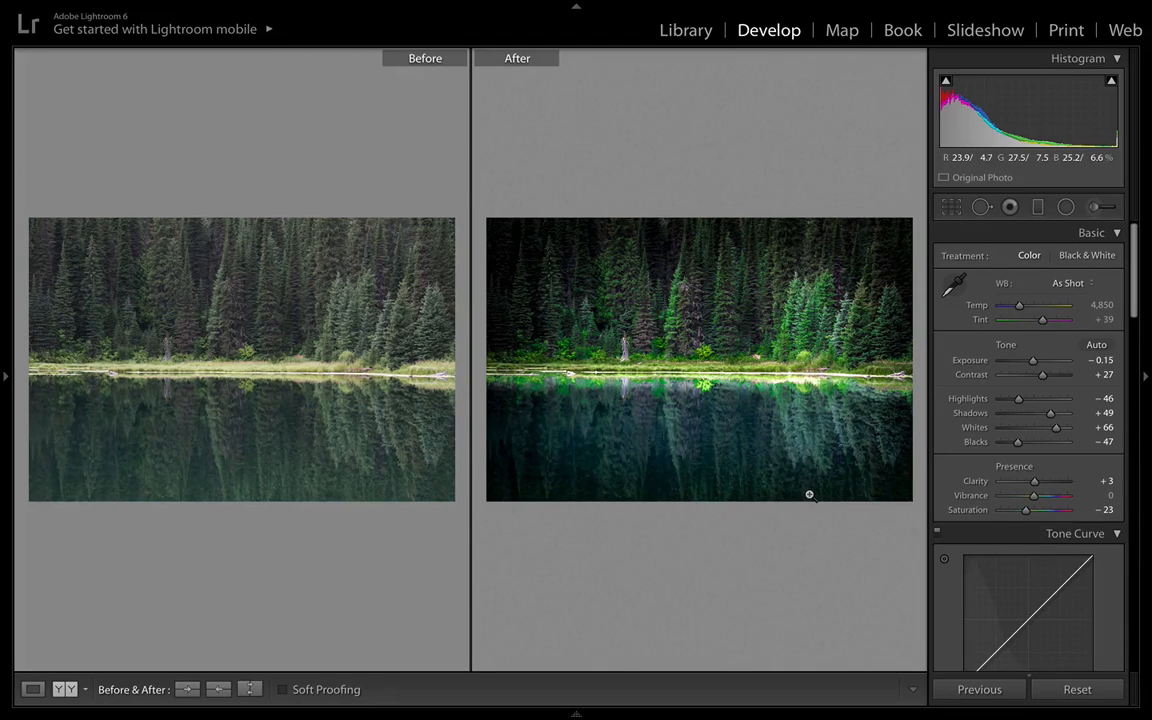
pyautogui.press('y')
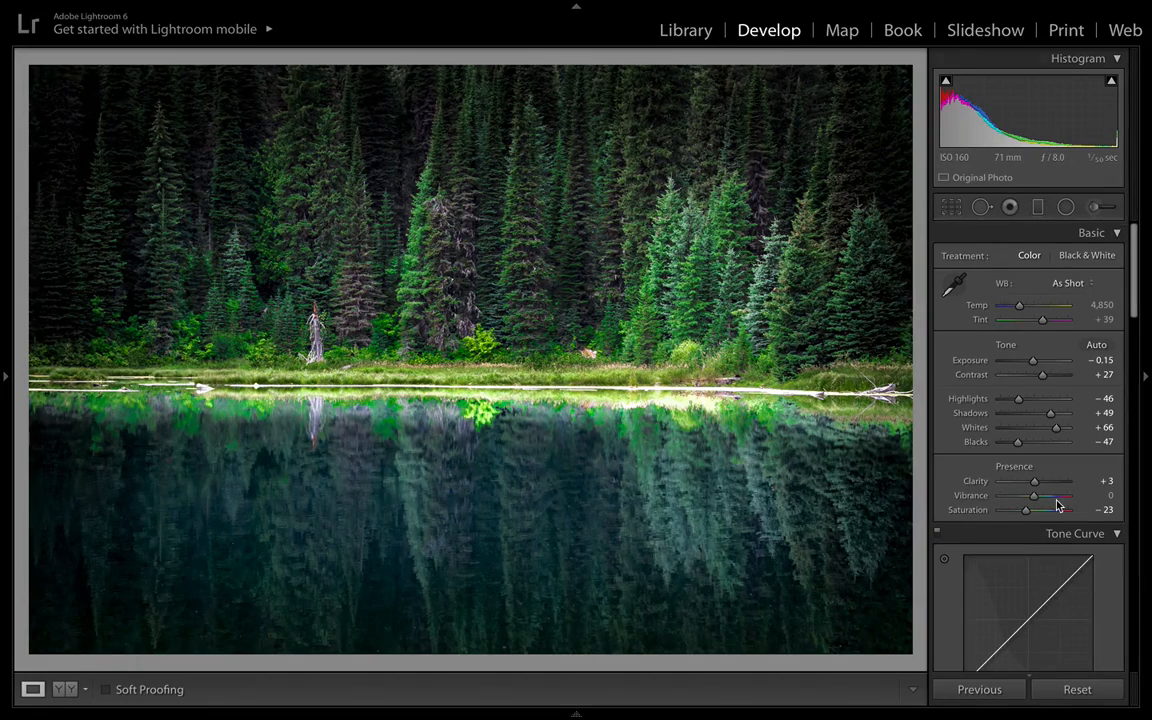
# Step: Reset all develop adjustments on the forest lake photo
pyautogui.scroll(-15, 1058, 505)
pyautogui.scroll(15, 1054, 501)
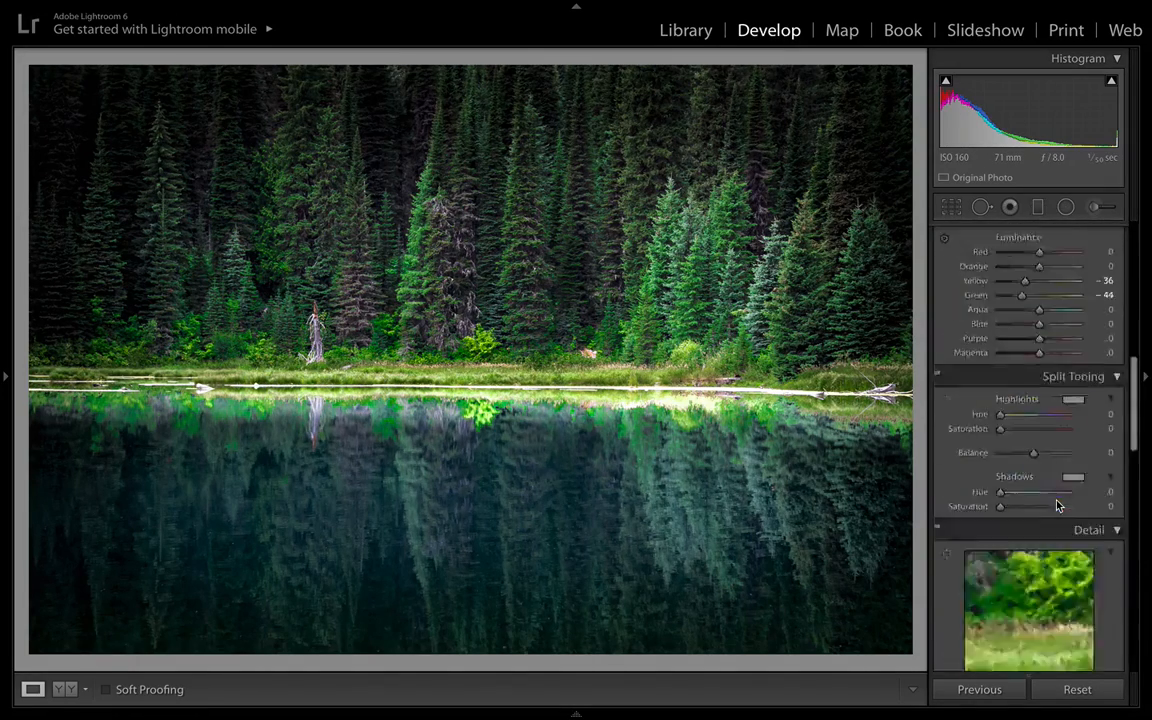
pyautogui.click(1077, 690)
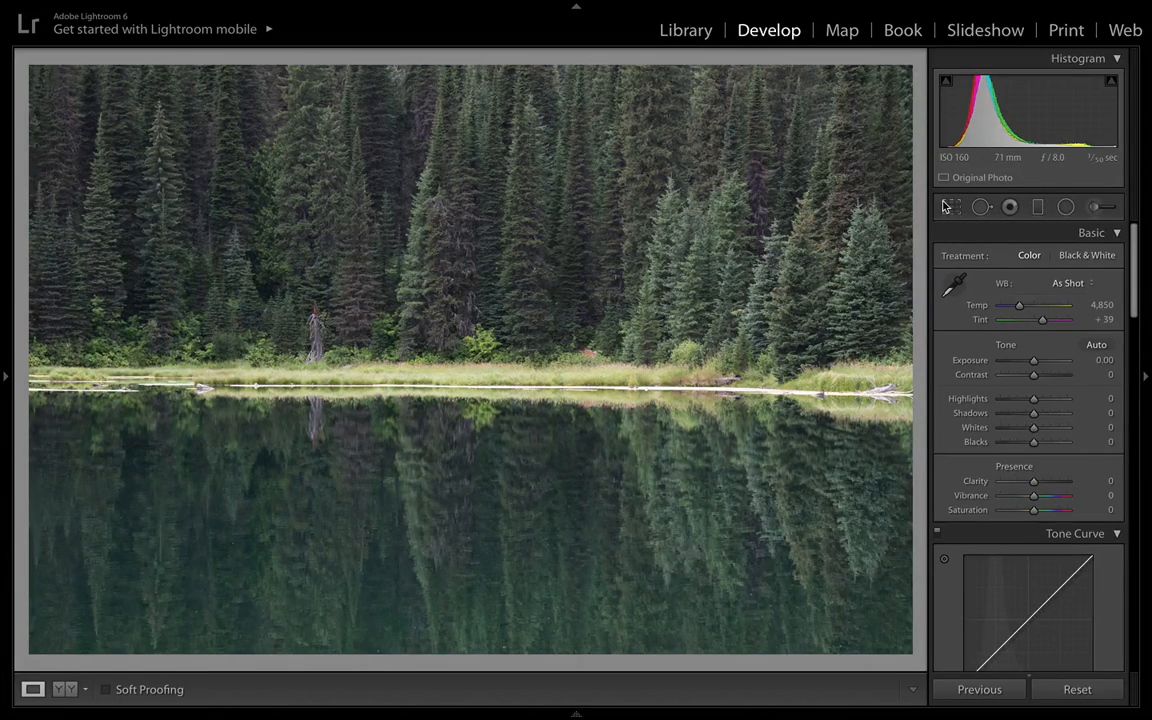
# Step: Crop a thin strip of water off the photo's lower edge and apply the crop
pyautogui.click(950, 206)
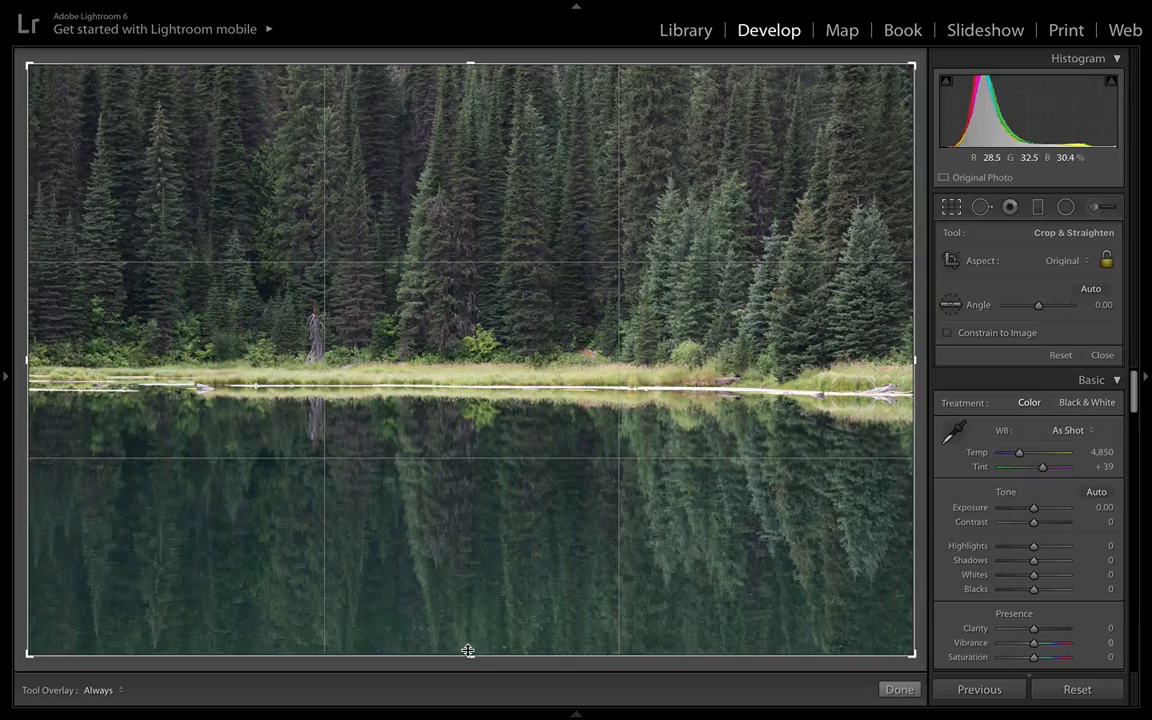
pyautogui.moveTo(467, 651); pyautogui.dragTo(467, 640)
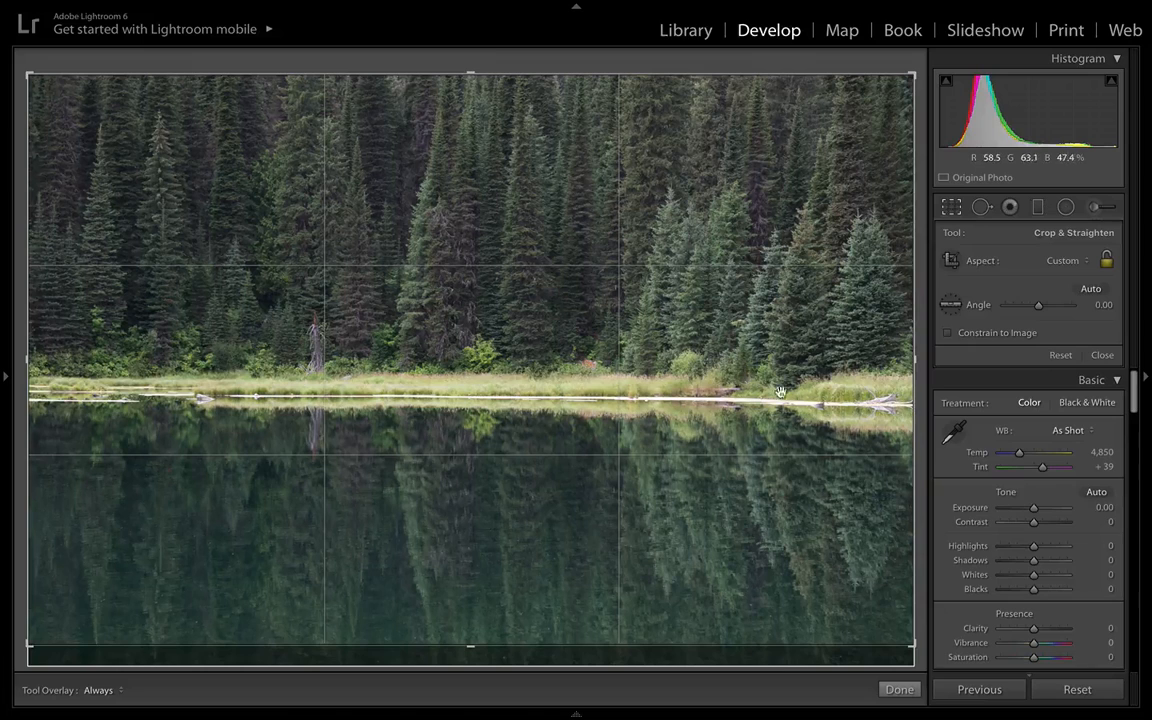
pyautogui.click(897, 689)
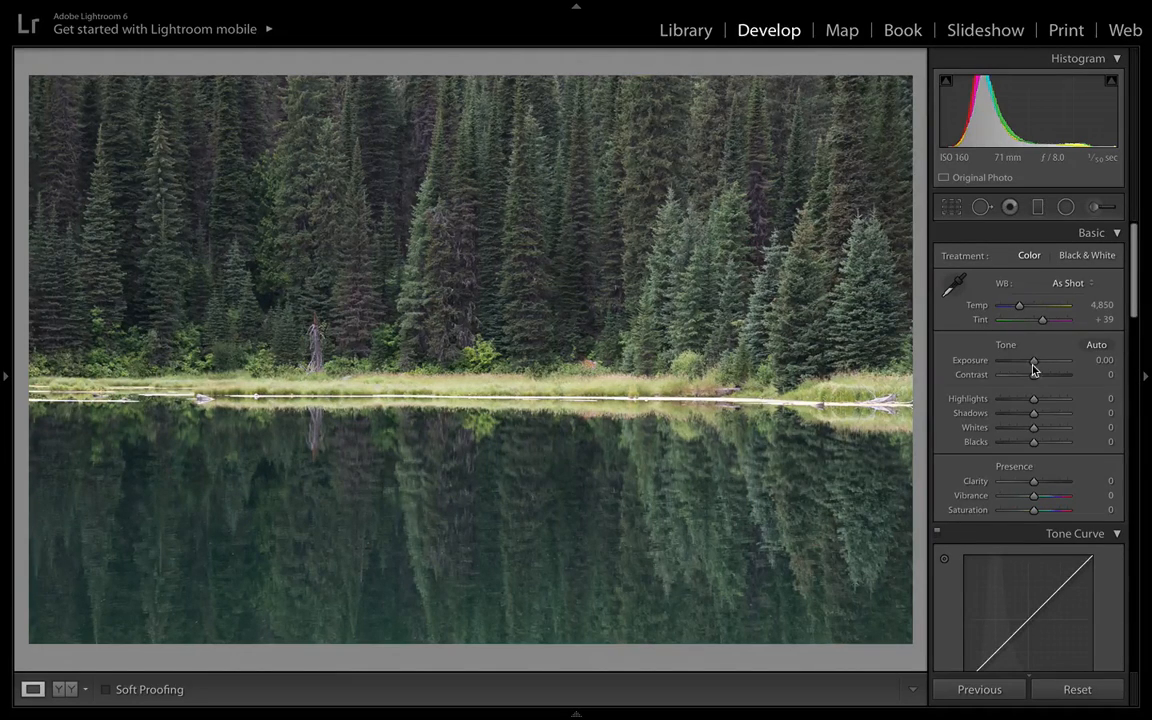
# Step: Set Exposure to +0.20, Contrast to +51, Highlights to −67, Shadows to +45 and Whites to +42
pyautogui.moveTo(1035, 362); pyautogui.dragTo(1041, 379)
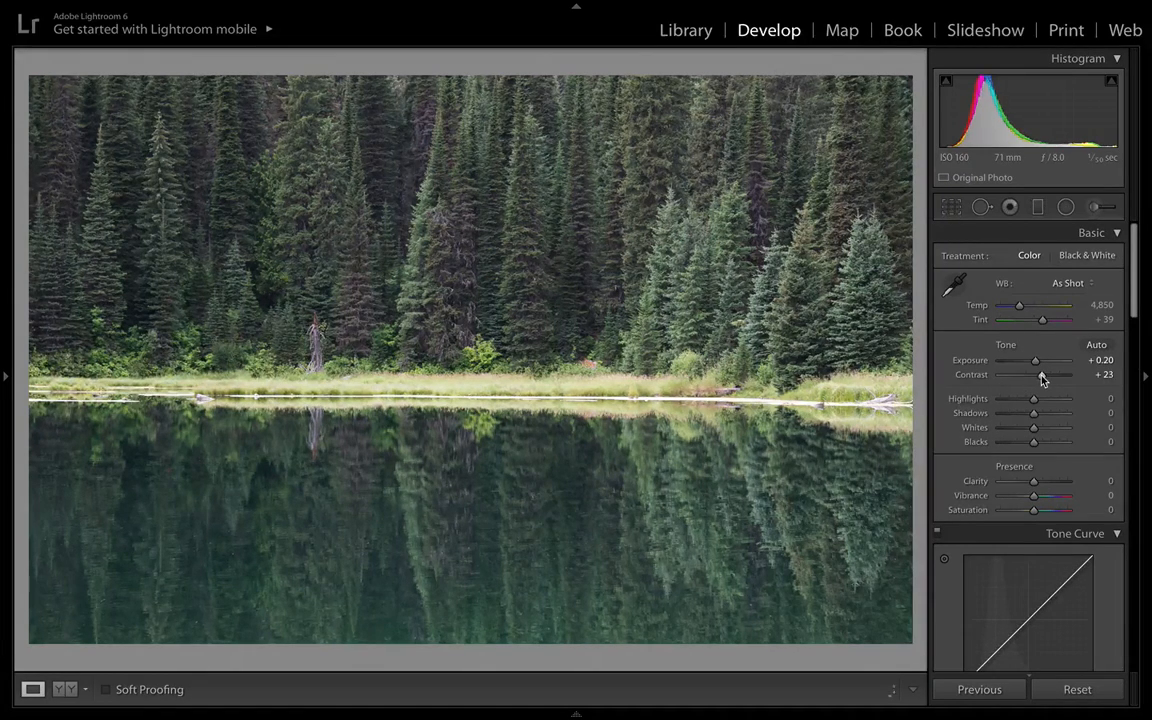
pyautogui.moveTo(1042, 378); pyautogui.dragTo(1052, 380)
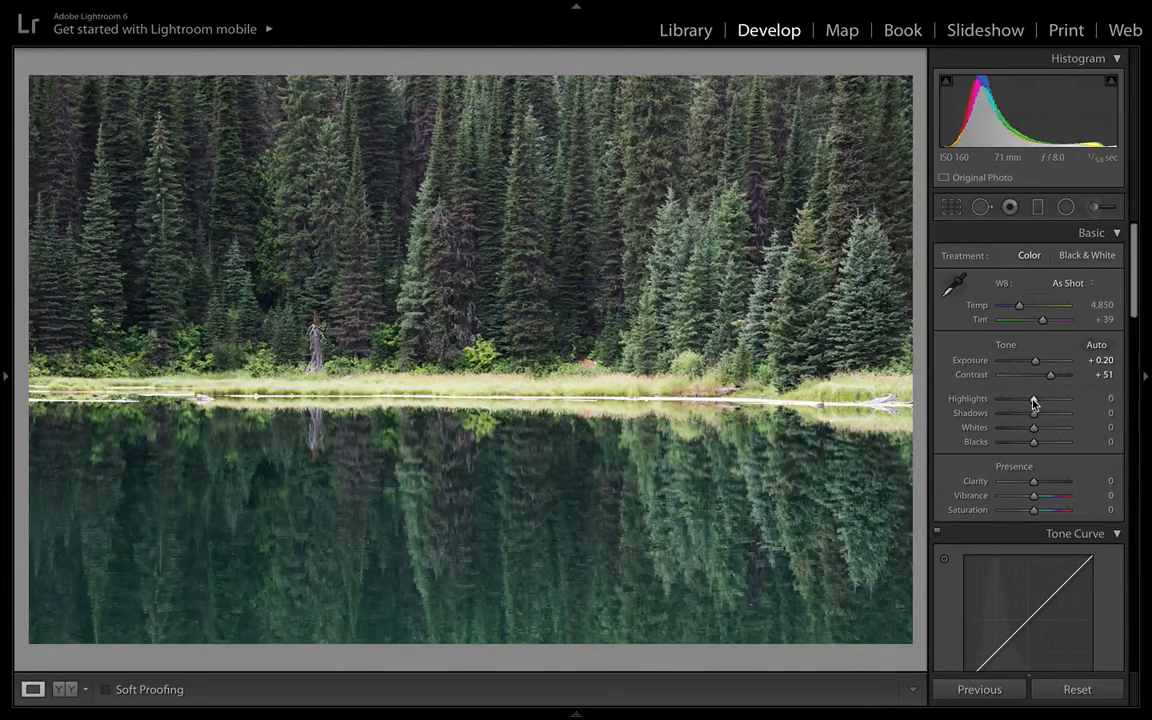
pyautogui.moveTo(1035, 403)
pyautogui.mouseDown()
pyautogui.moveTo(1006, 403)
pyautogui.moveTo(1048, 417)
pyautogui.mouseUp()
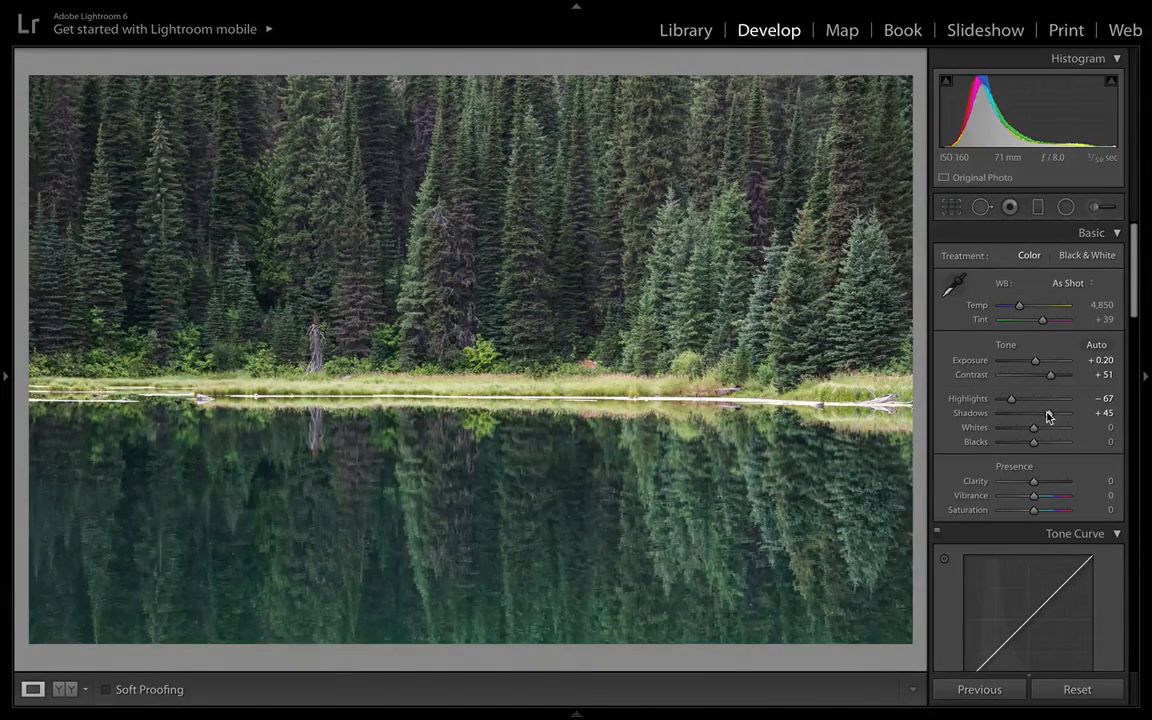
pyautogui.moveTo(1033, 431); pyautogui.dragTo(1047, 432)
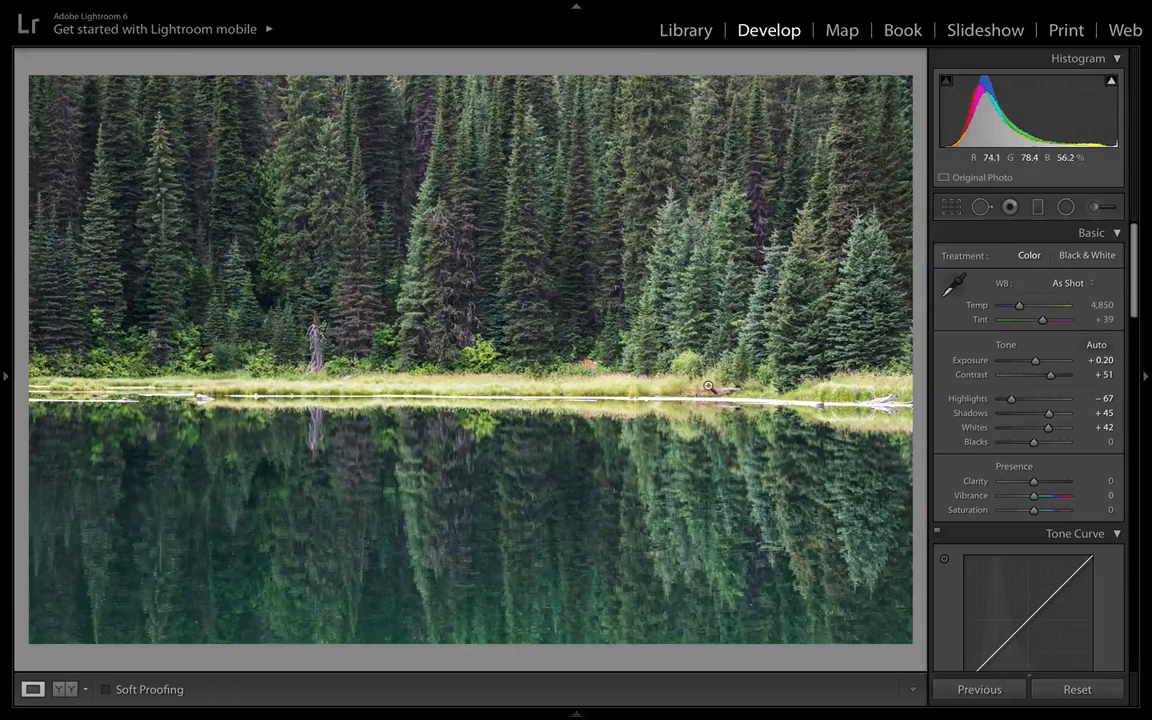
# Step: Check the highlight clipping, and set Blacks to −28 and Clarity to +20
pyautogui.moveTo(1113, 82)
pyautogui.click(1109, 83)
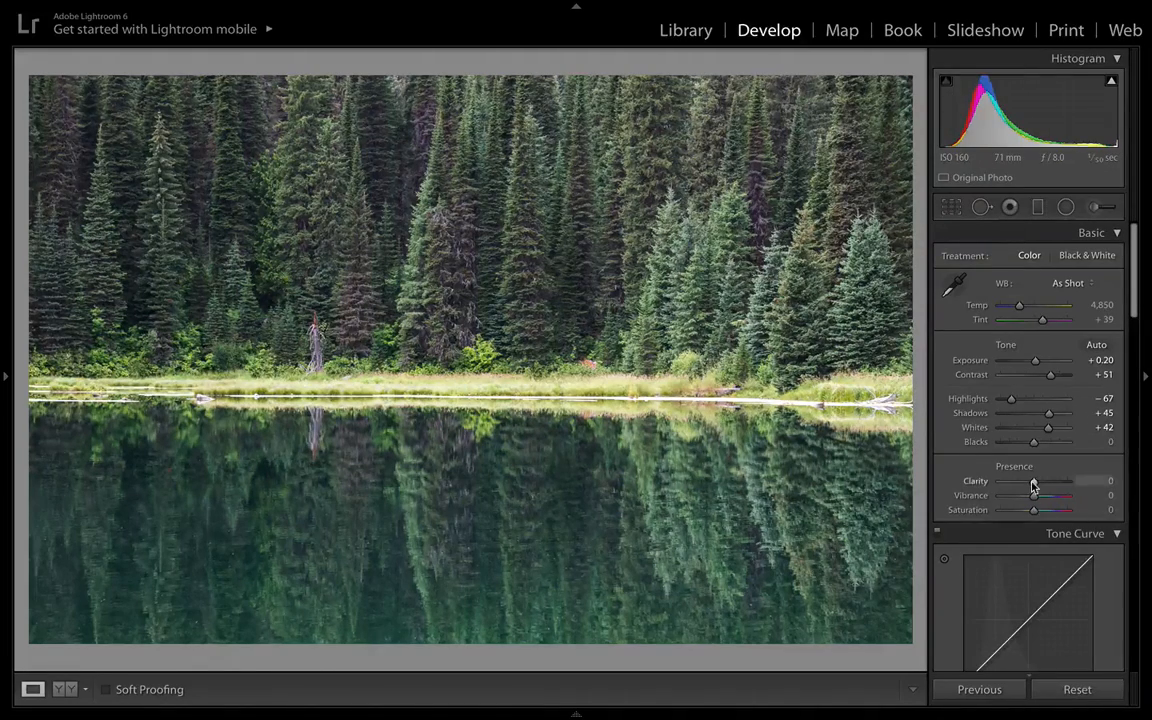
pyautogui.moveTo(1032, 444); pyautogui.dragTo(1024, 444)
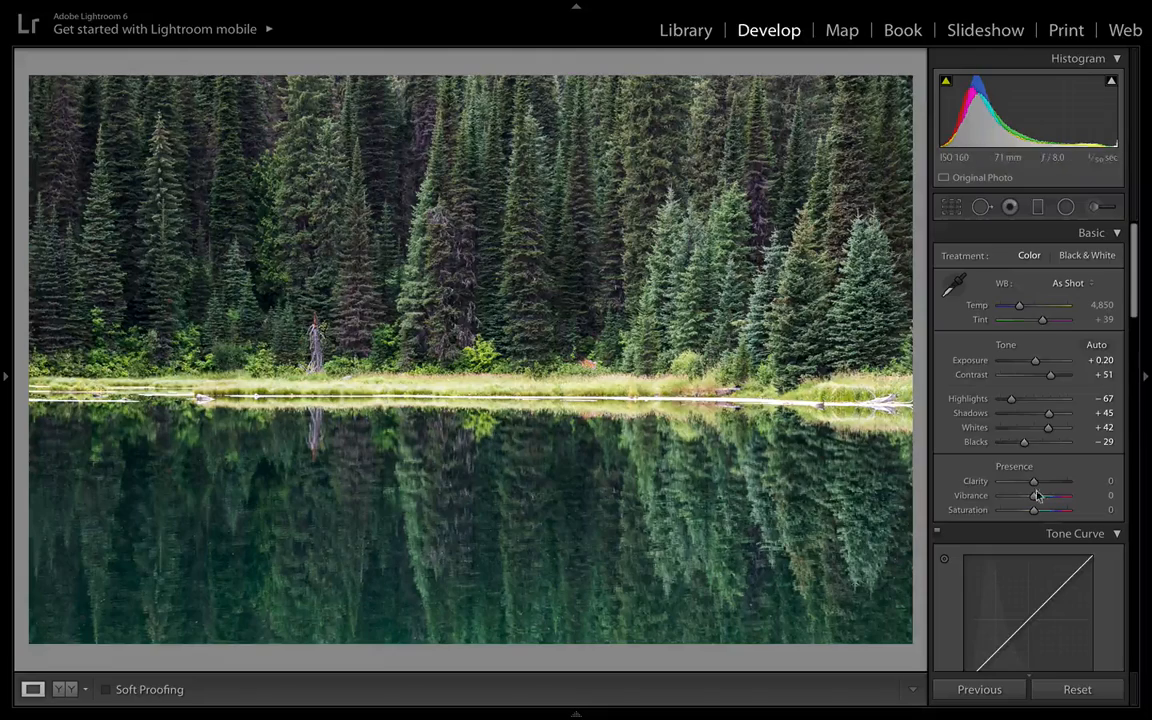
pyautogui.moveTo(1025, 447); pyautogui.dragTo(1024, 446)
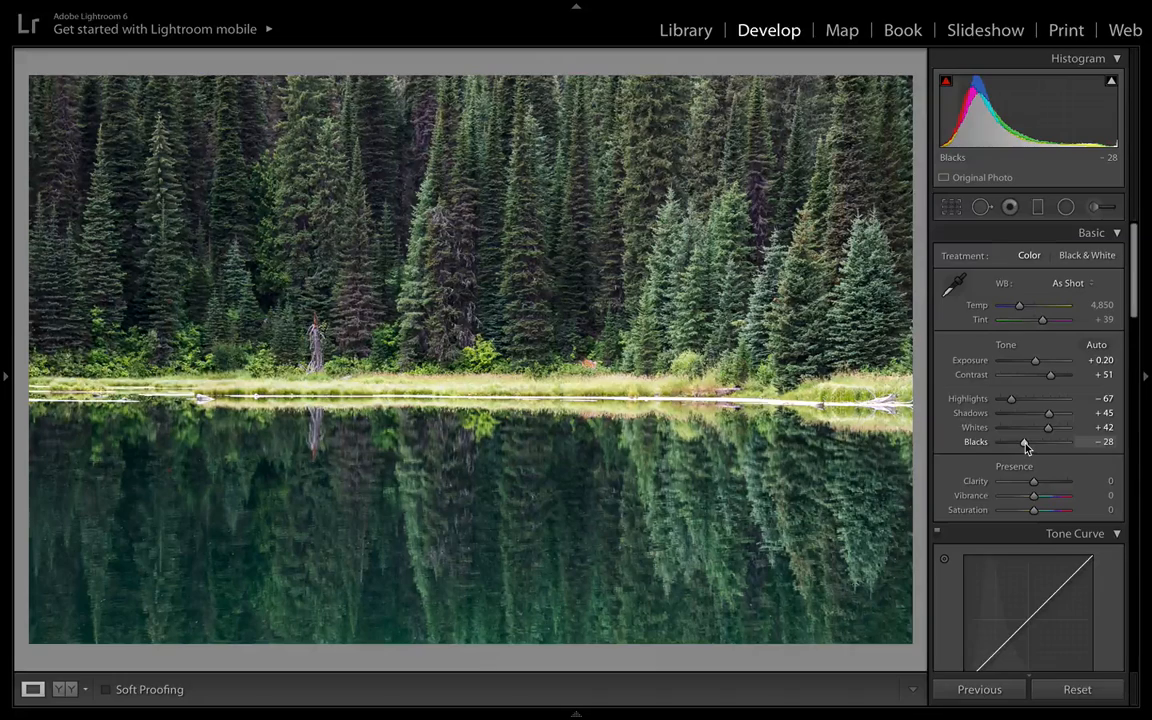
pyautogui.moveTo(1034, 485)
pyautogui.mouseDown()
pyautogui.moveTo(1071, 485)
pyautogui.moveTo(1052, 489)
pyautogui.mouseUp()
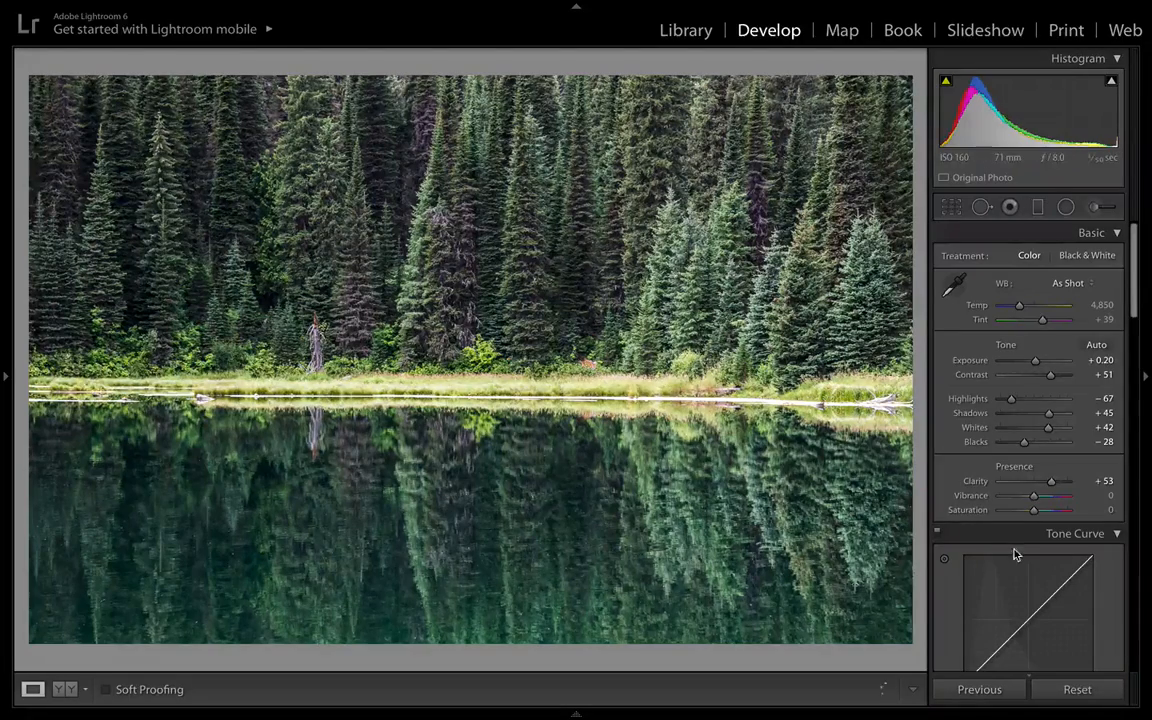
pyautogui.moveTo(1053, 482); pyautogui.dragTo(1041, 482)
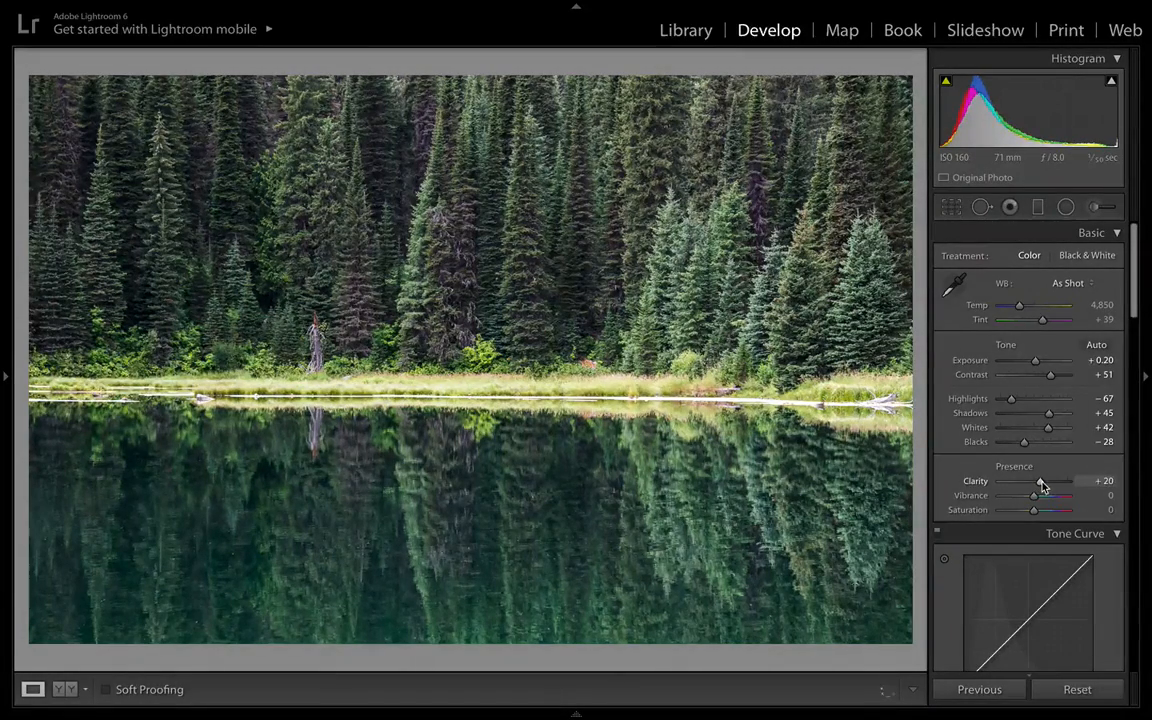
# Step: Set up an adjustment brush with Clarity −55, Size 24, Feather 90, Flow 69 and Density 71, with edit pins hidden
pyautogui.click(1103, 206)
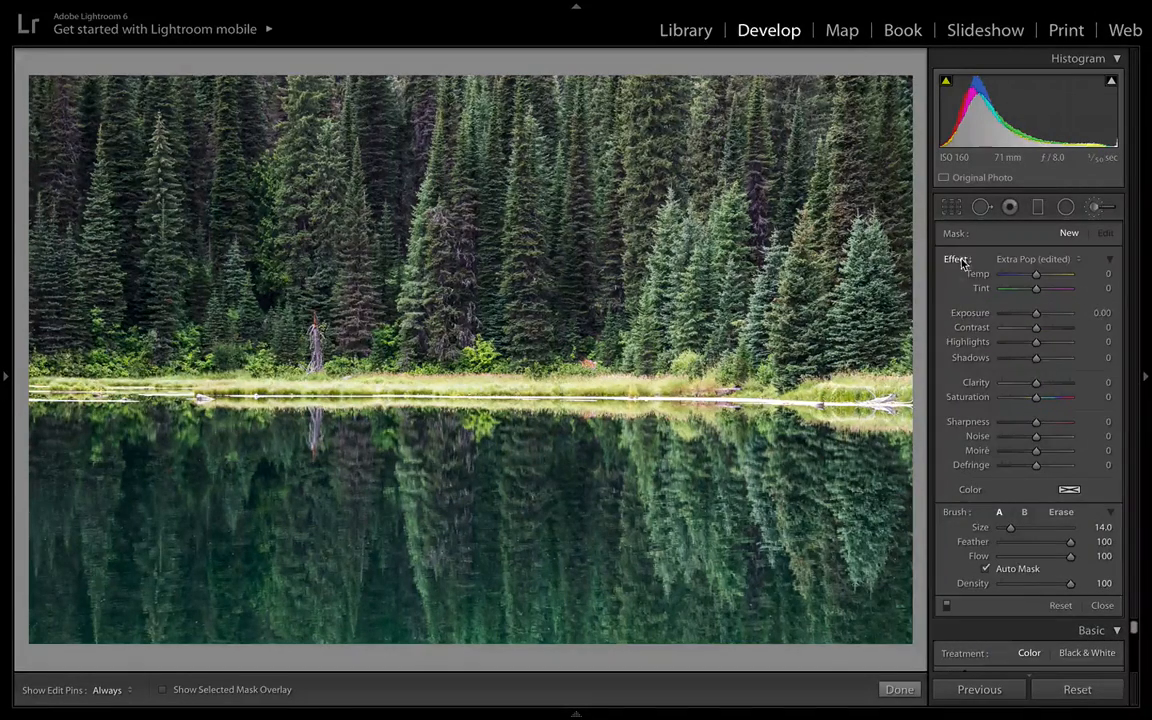
pyautogui.moveTo(1036, 383); pyautogui.dragTo(1018, 386)
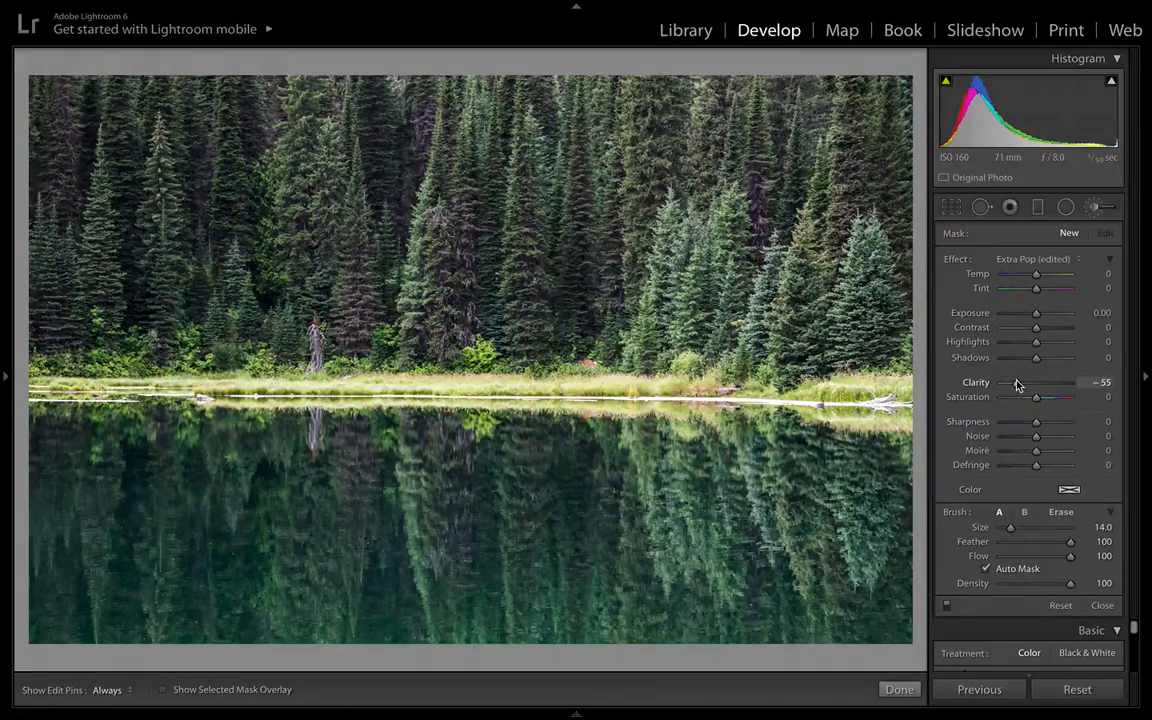
pyautogui.scroll(5, 575, 556)
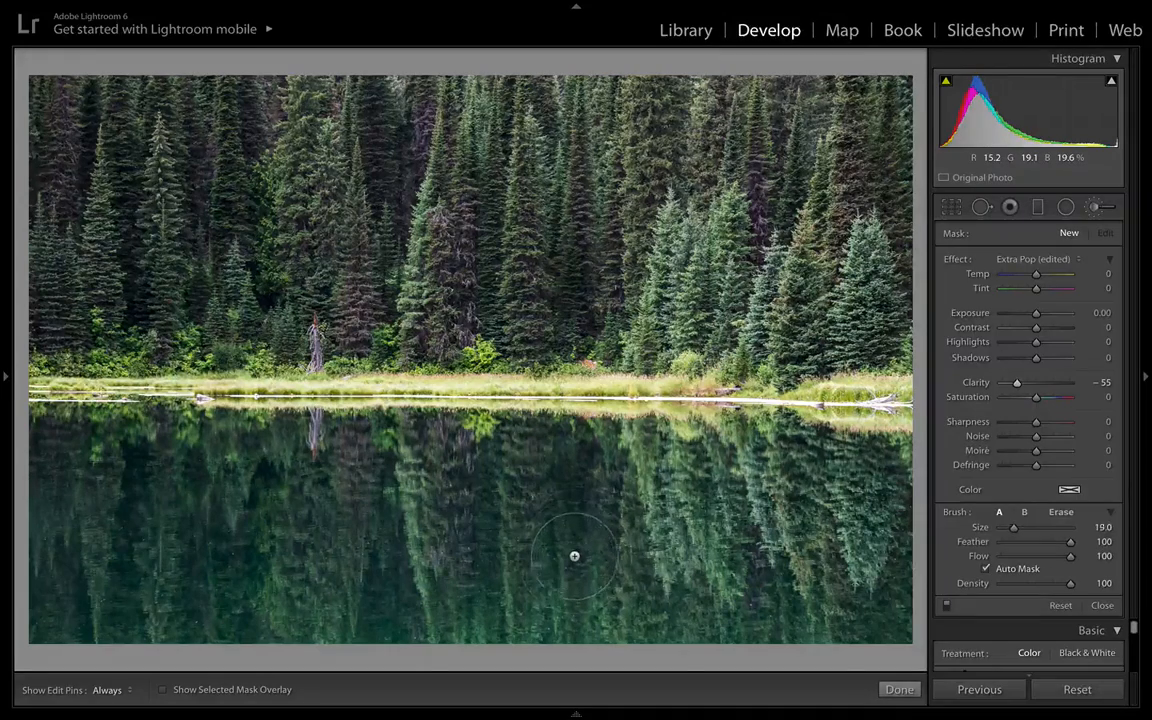
pyautogui.scroll(5, 575, 556)
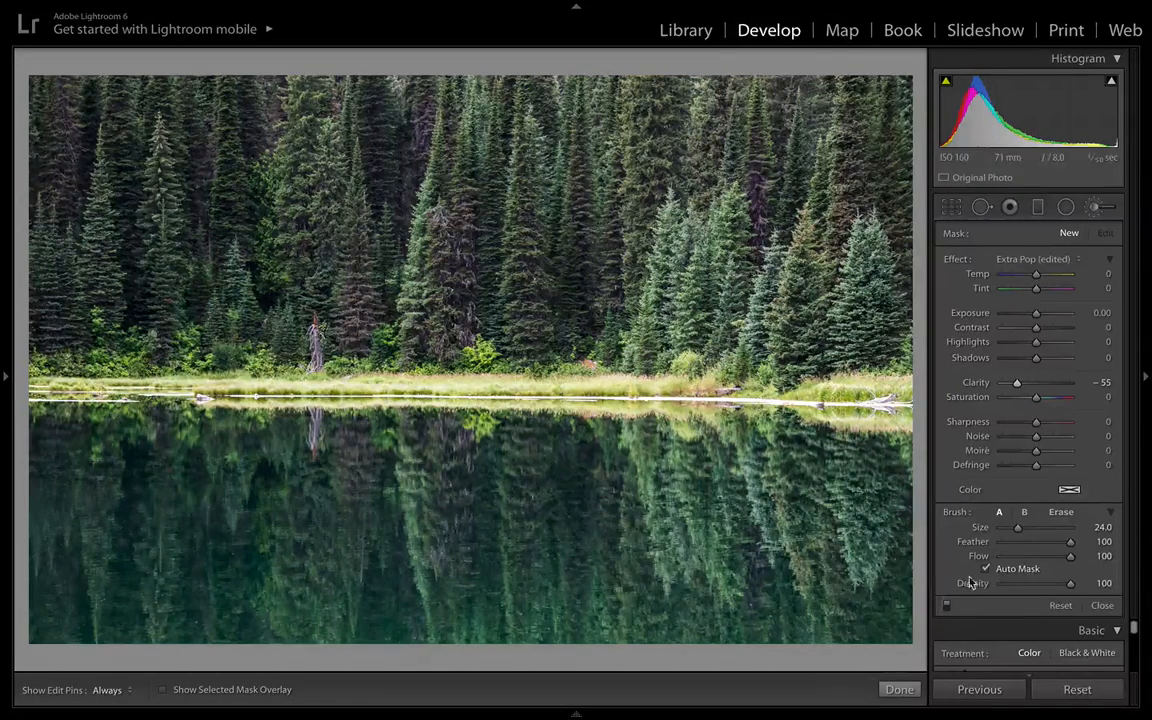
pyautogui.moveTo(1068, 557)
pyautogui.mouseDown()
pyautogui.moveTo(1058, 562)
pyautogui.moveTo(1063, 542)
pyautogui.mouseUp()
pyautogui.moveTo(1071, 586); pyautogui.dragTo(1059, 585)
pyautogui.moveTo(1056, 557); pyautogui.dragTo(1049, 557)
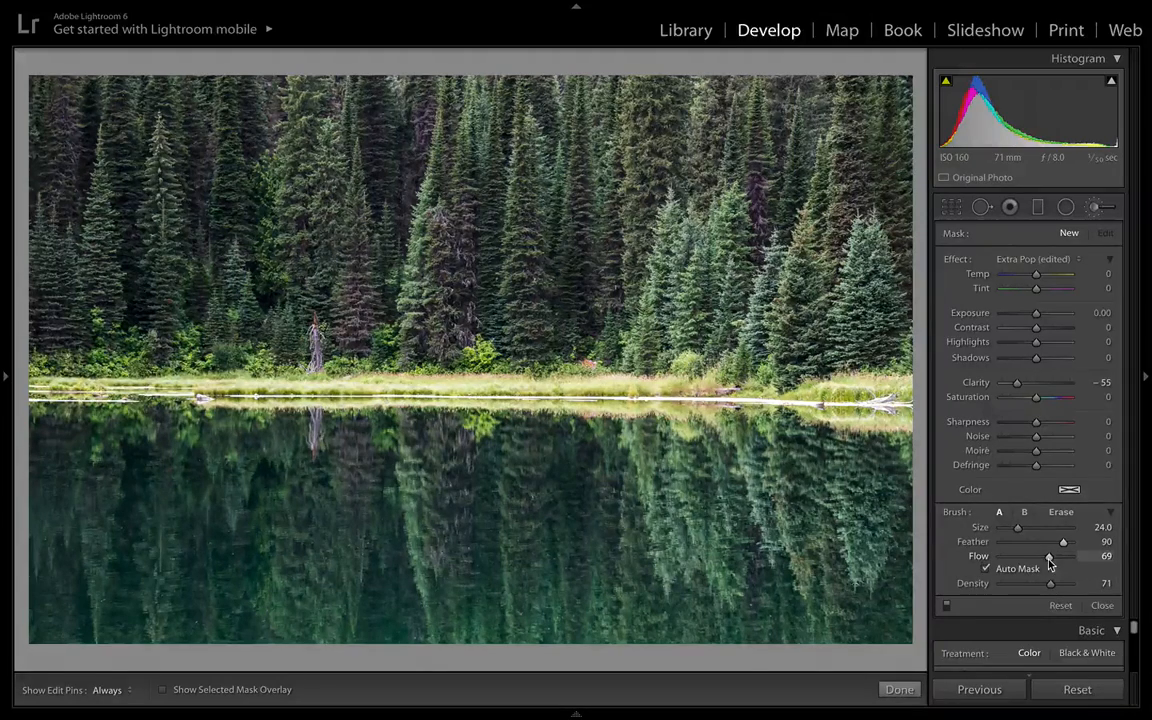
pyautogui.press('h')
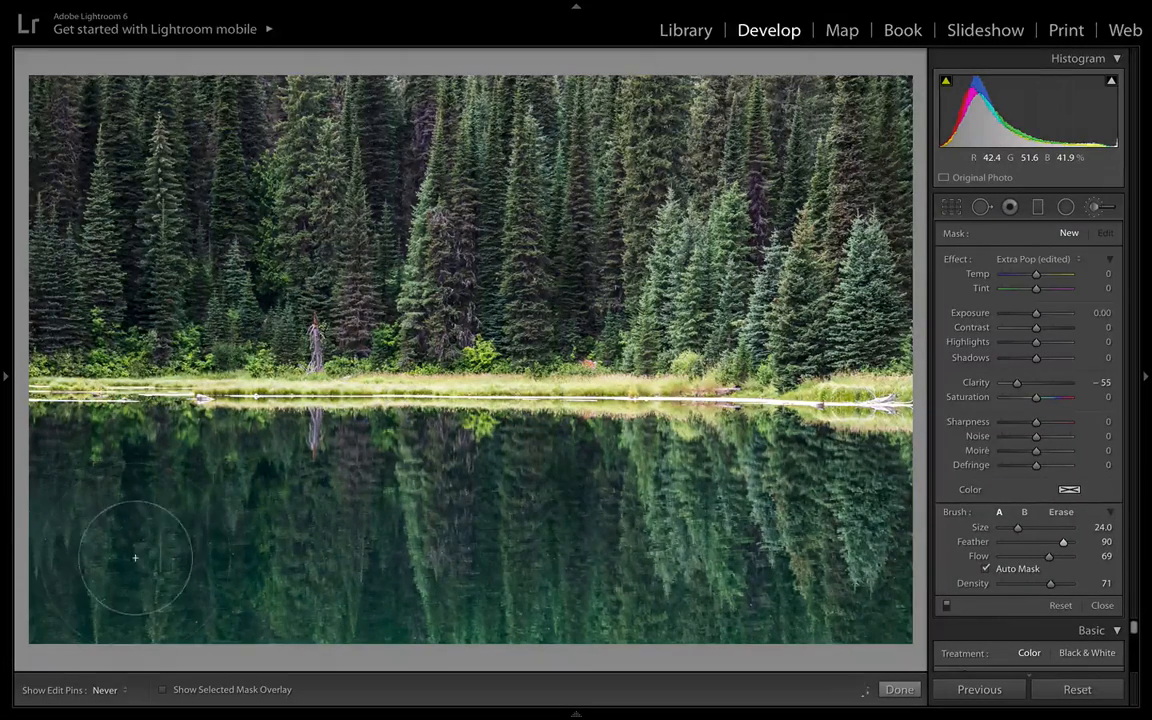
# Step: Paint the reduced-clarity brush over the whole lake surface and check its coverage with the mask overlay
pyautogui.moveTo(122, 501)
pyautogui.mouseDown()
pyautogui.moveTo(670, 510)
pyautogui.moveTo(714, 546)
pyautogui.mouseUp()
pyautogui.press('o')
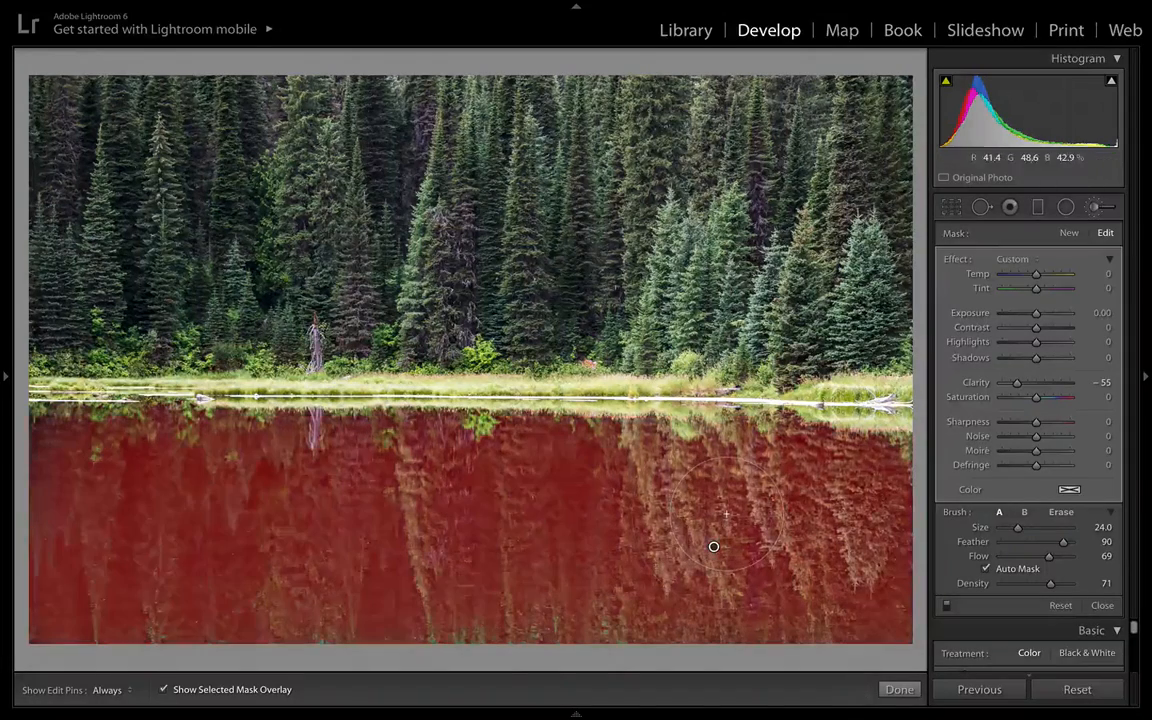
pyautogui.press('h')
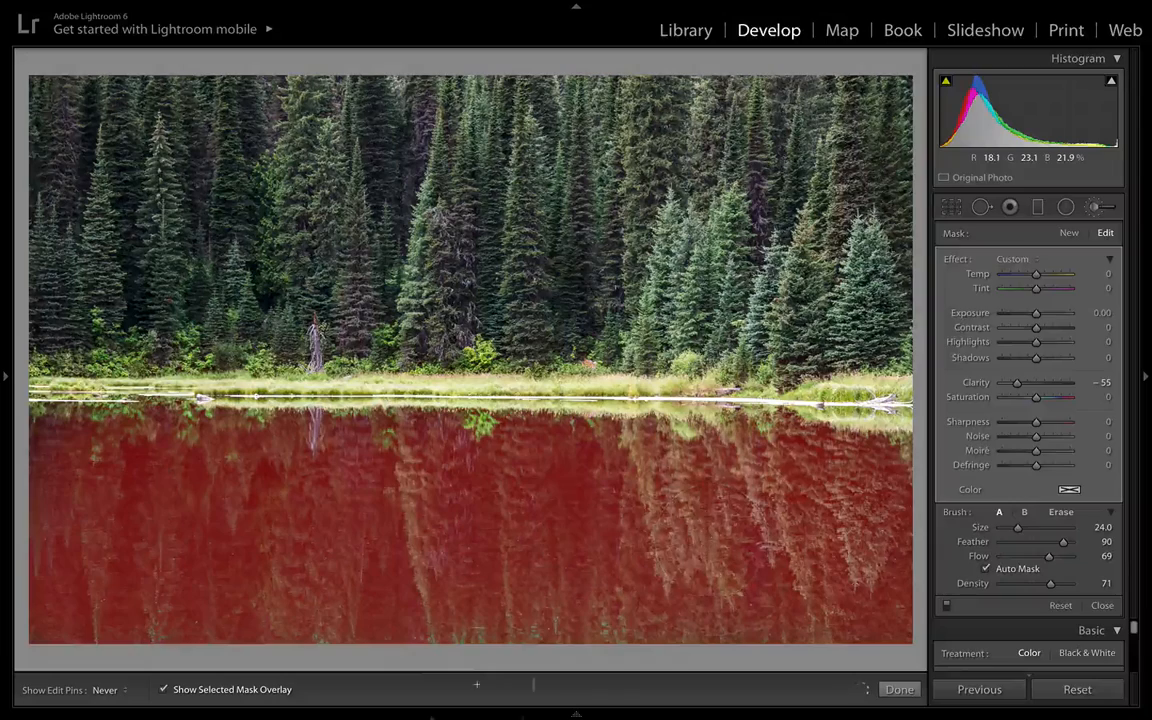
pyautogui.press('h')
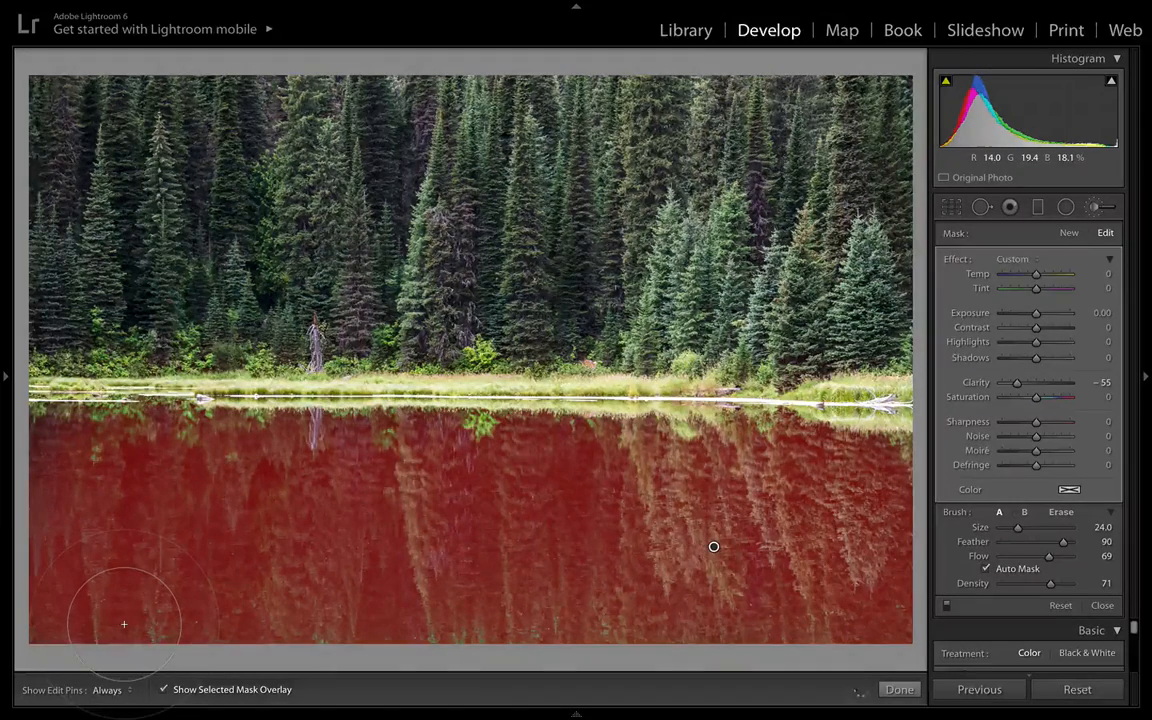
pyautogui.press('o')
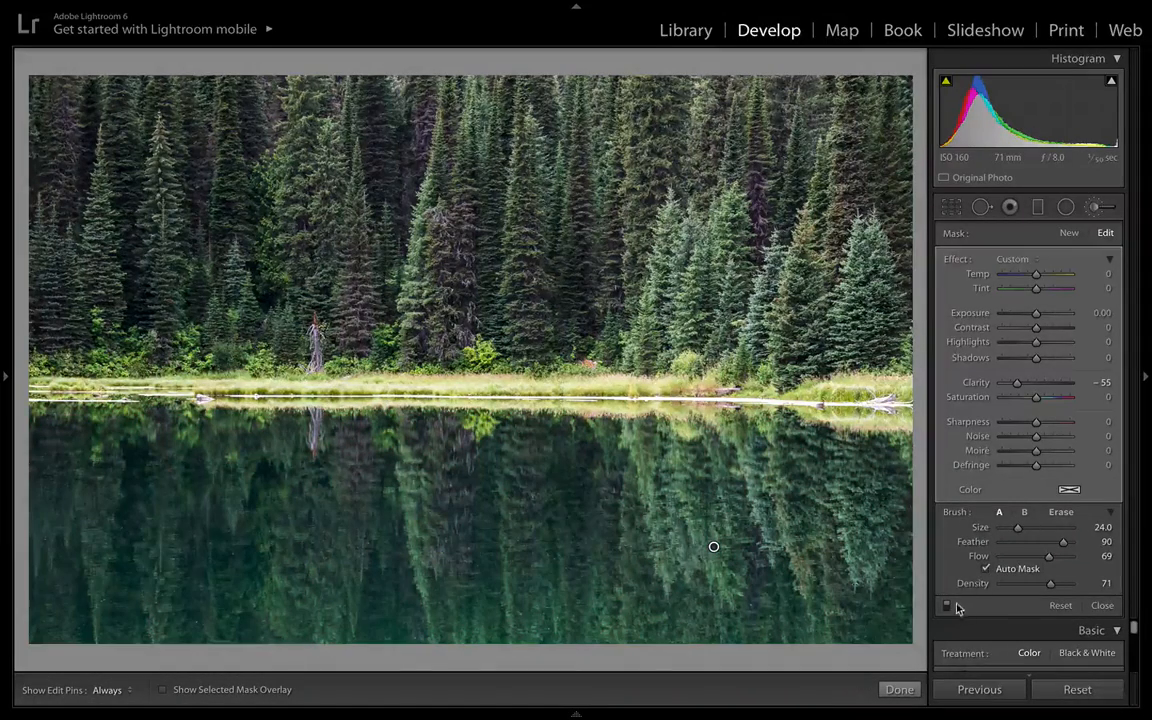
# Step: Compare the water with the brush adjustment off and on, and close the adjustment brush
pyautogui.click(947, 606)
pyautogui.click(947, 606)
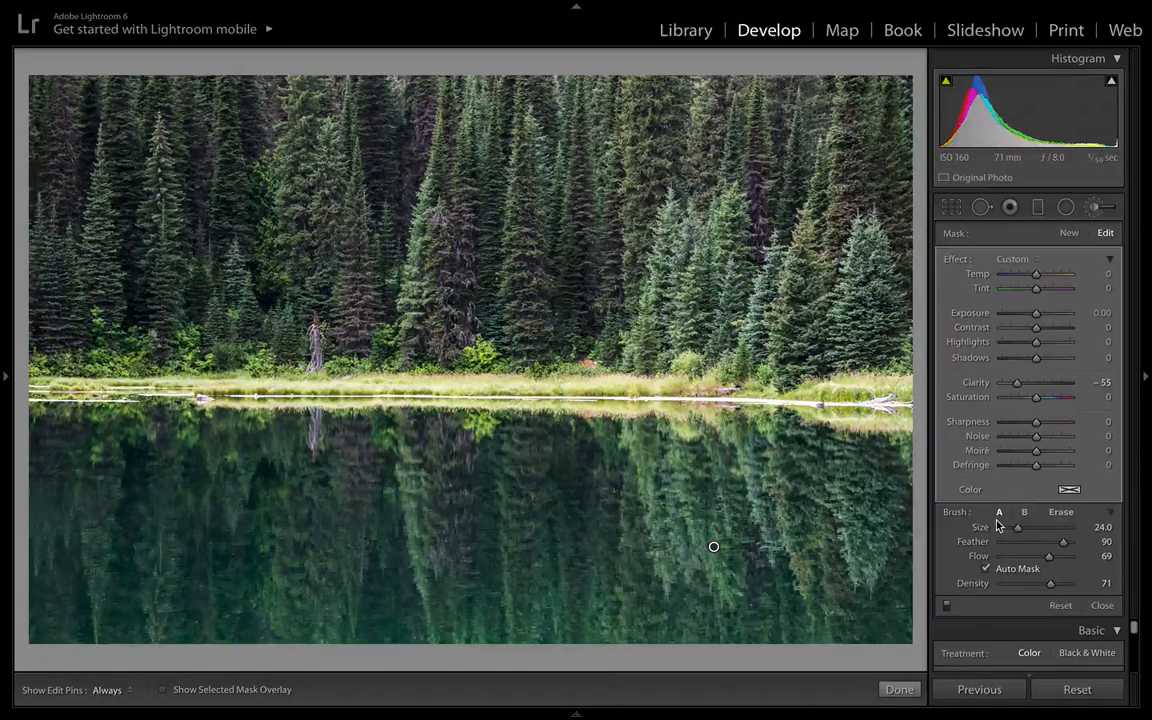
pyautogui.click(899, 689)
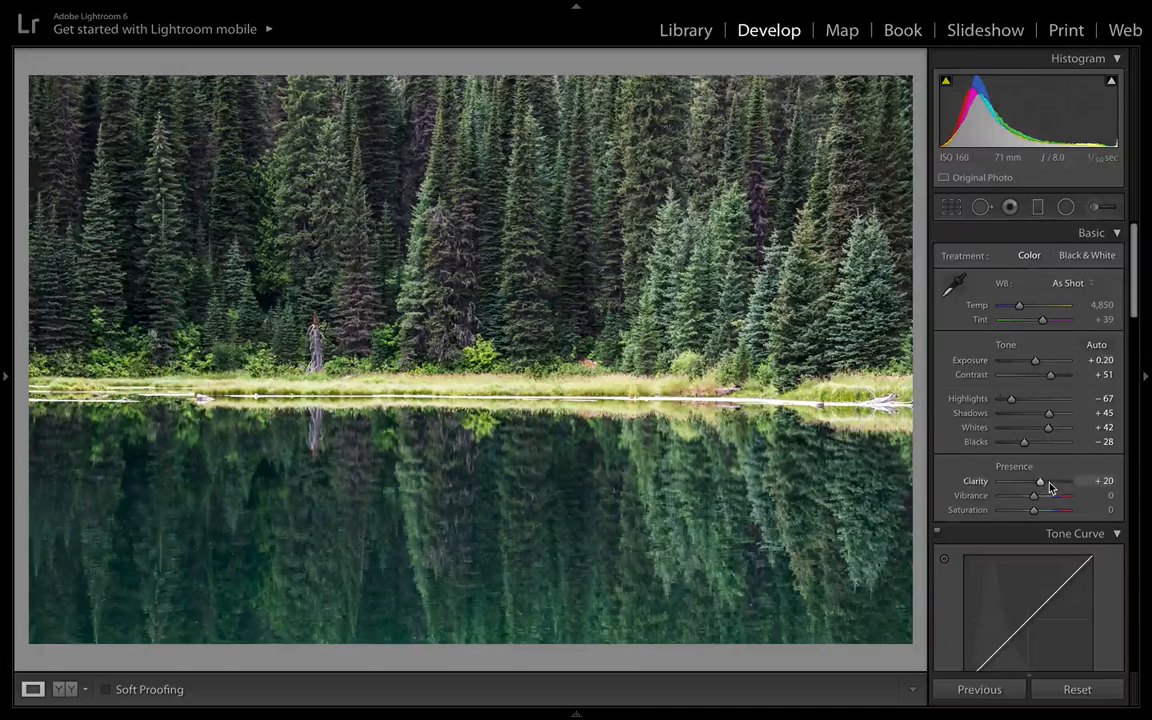
# Step: Set the photo's Vibrance to +28
pyautogui.scroll(-2, 1050, 482)
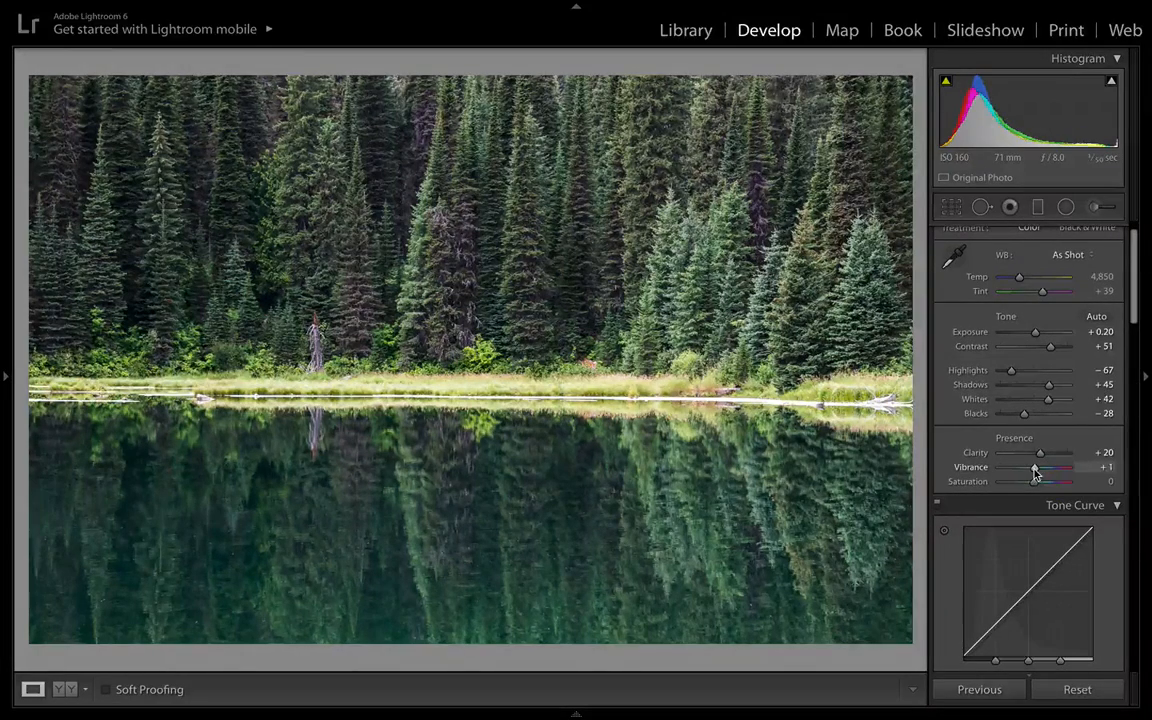
pyautogui.moveTo(1034, 471); pyautogui.dragTo(1041, 470)
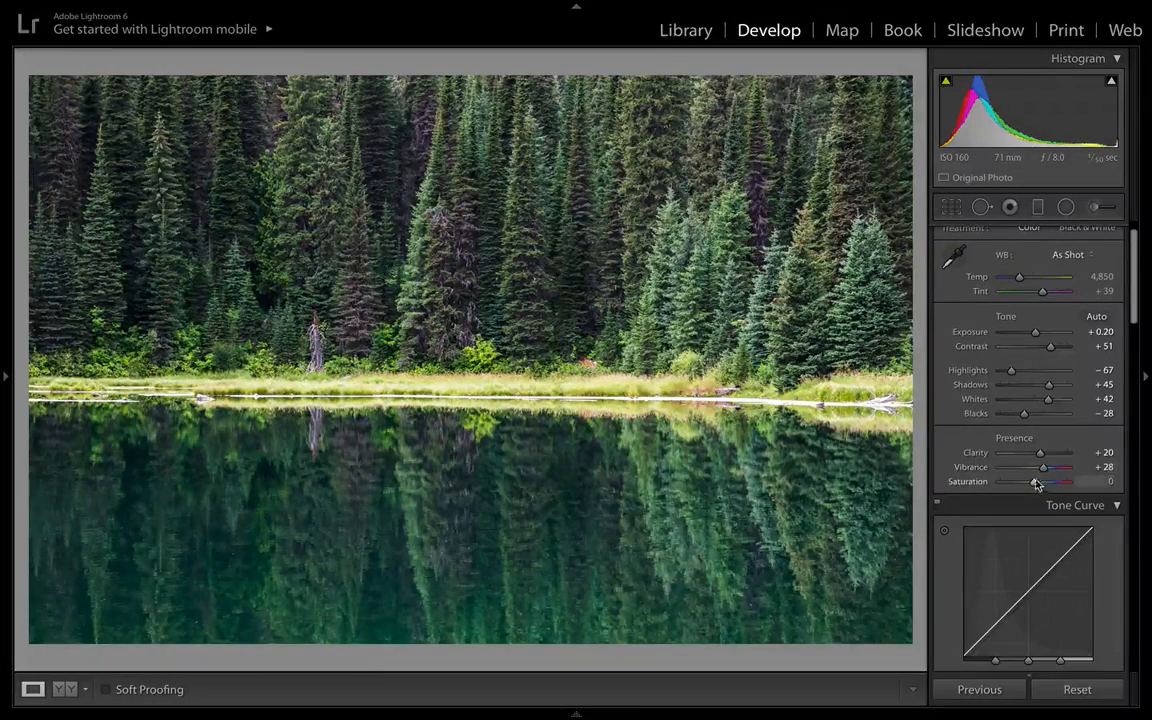
pyautogui.scroll(-2, 1034, 485)
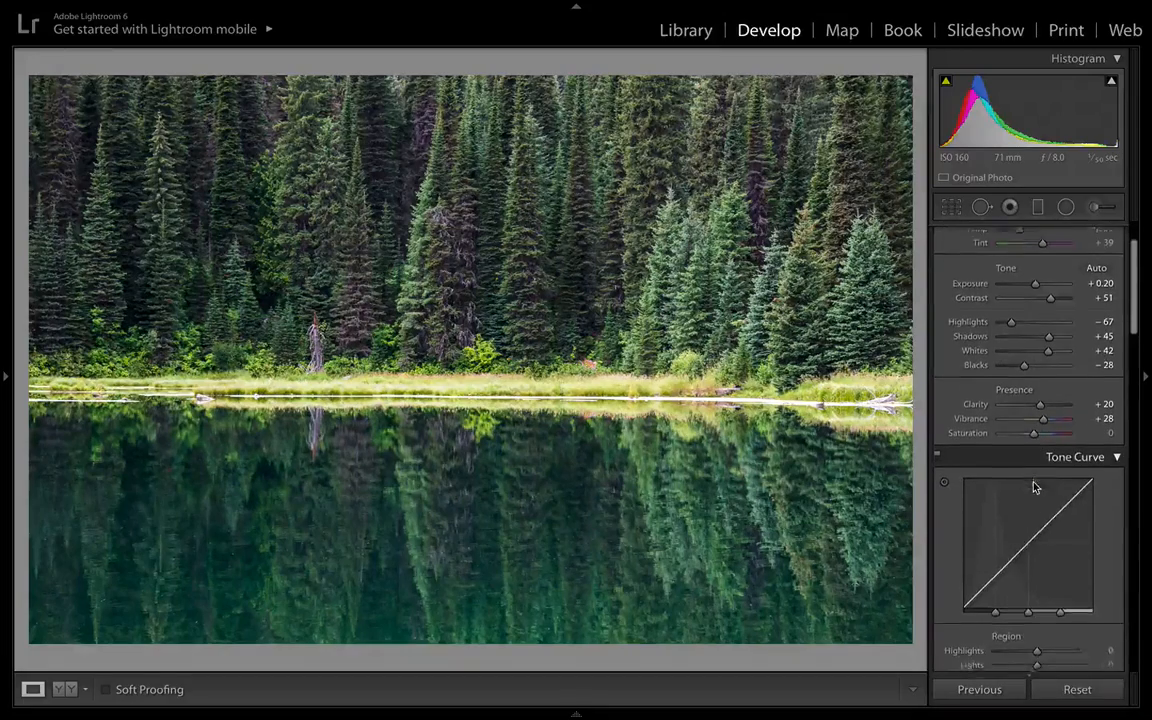
pyautogui.scroll(-8, 1040, 440)
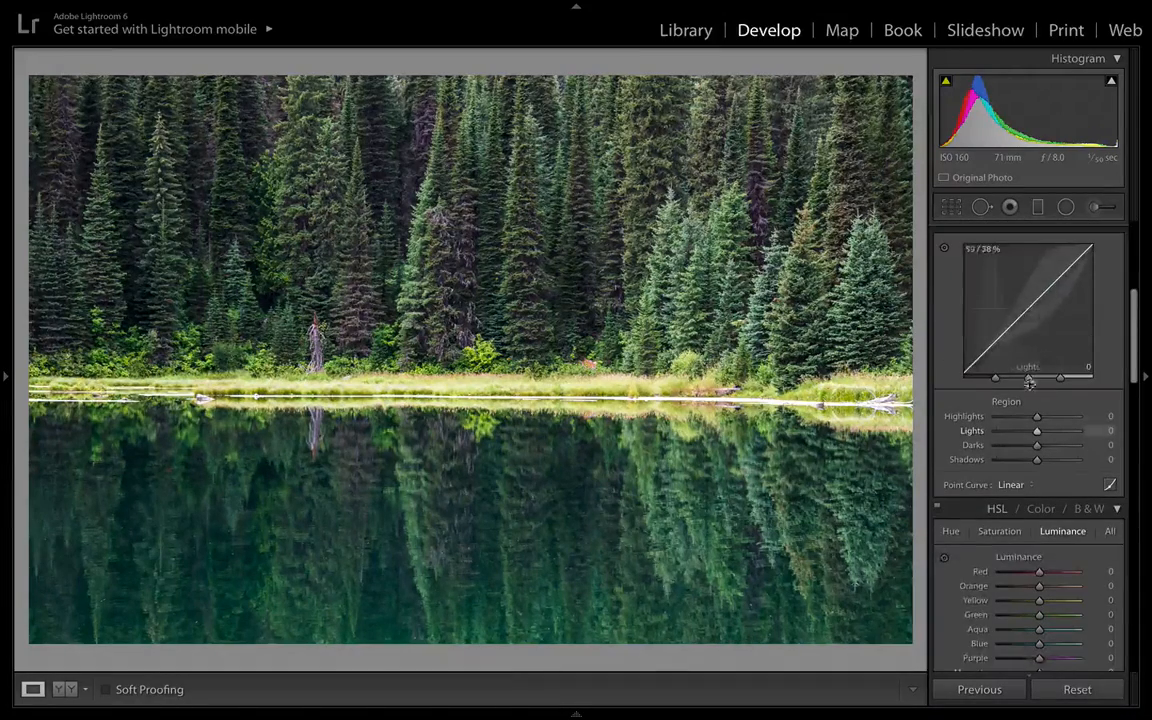
# Step: Look through the Hue, Saturation and Luminance colour controls of the HSL adjustments, individually and all together
pyautogui.scroll(-1, 1050, 464)
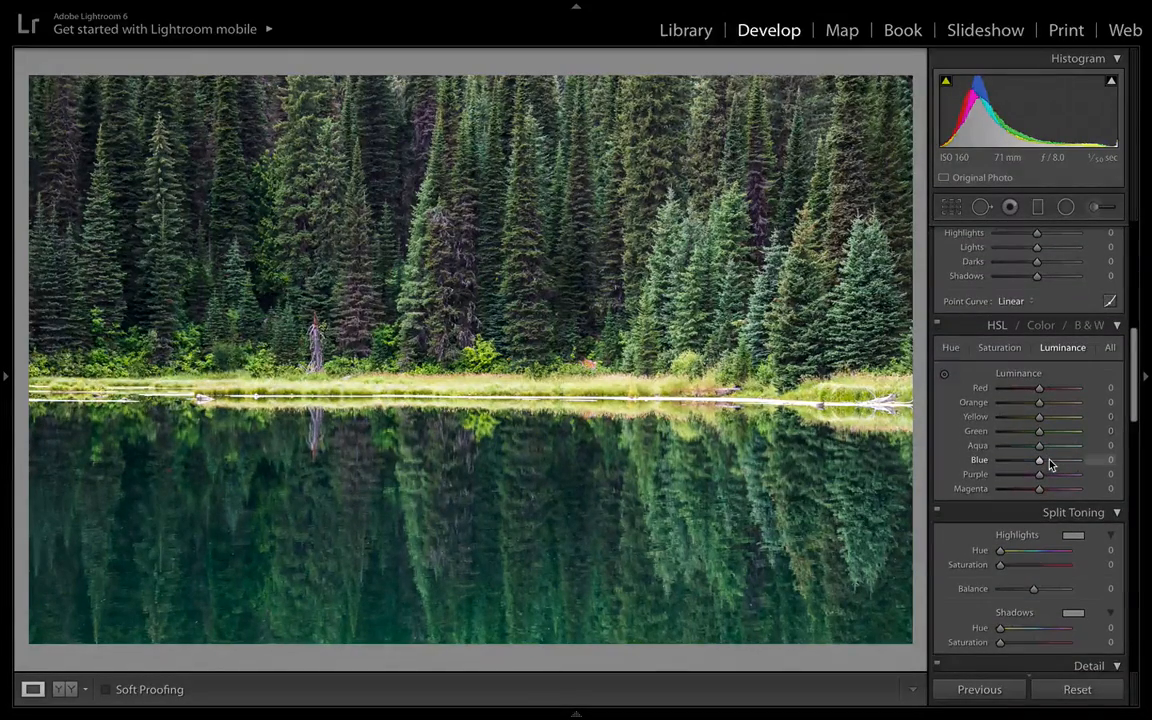
pyautogui.click(953, 349)
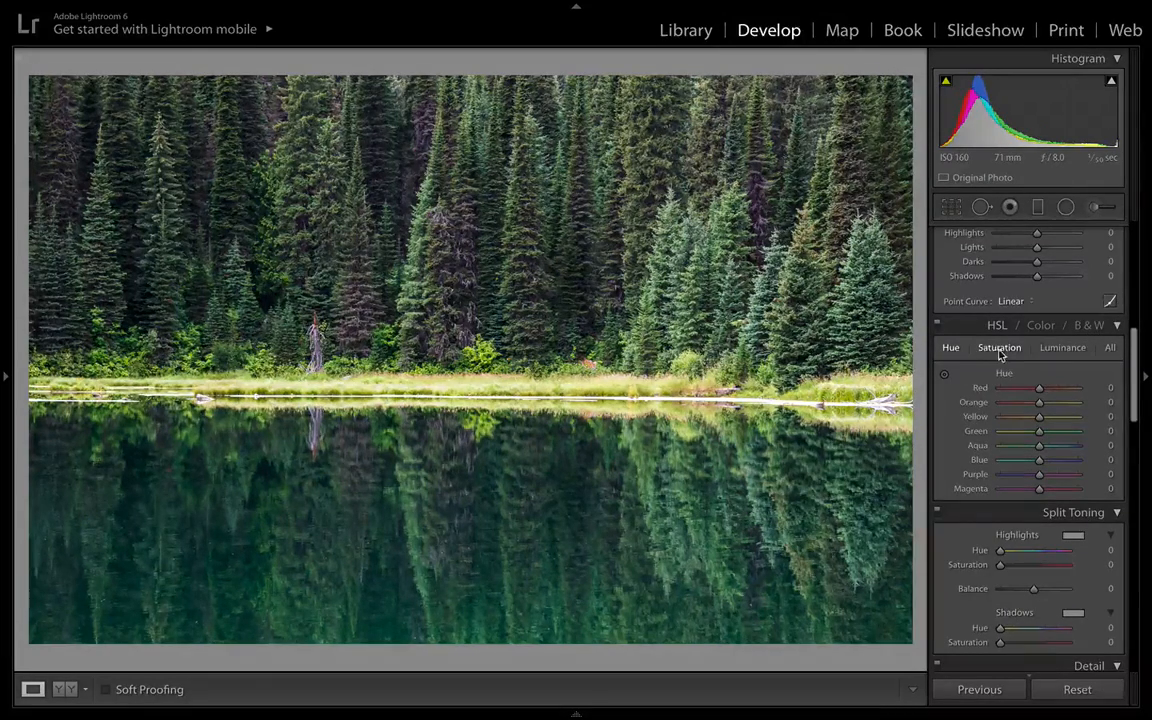
pyautogui.click(999, 347)
pyautogui.click(1063, 353)
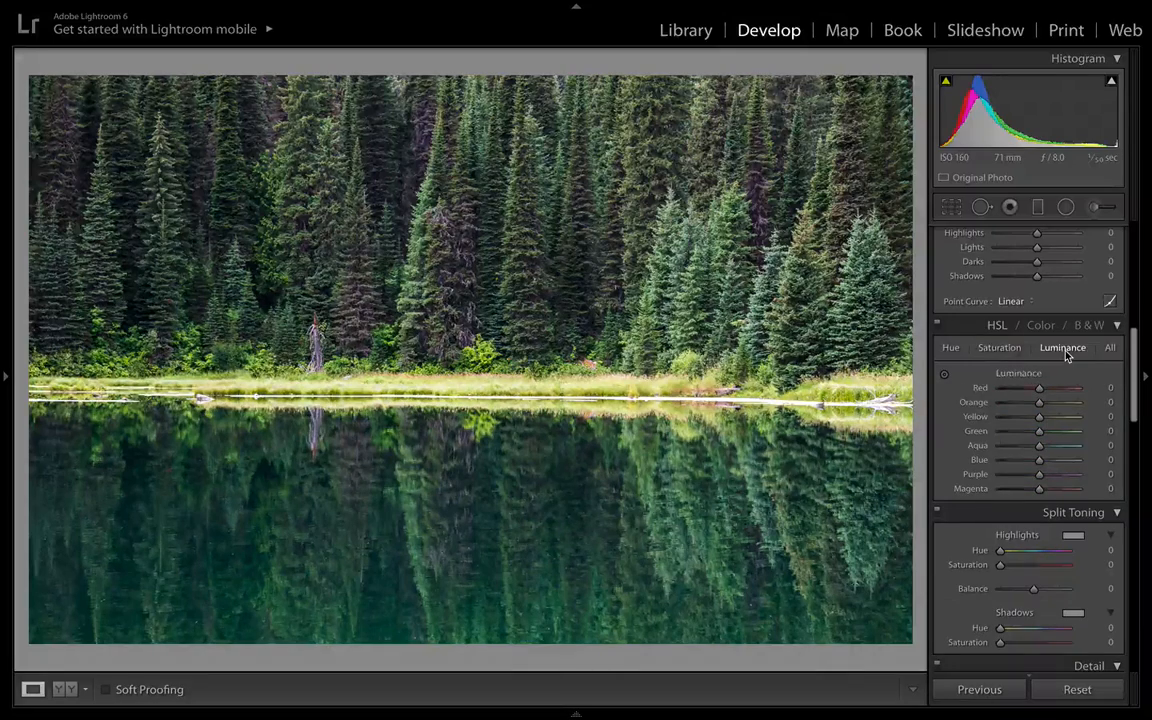
pyautogui.click(1110, 349)
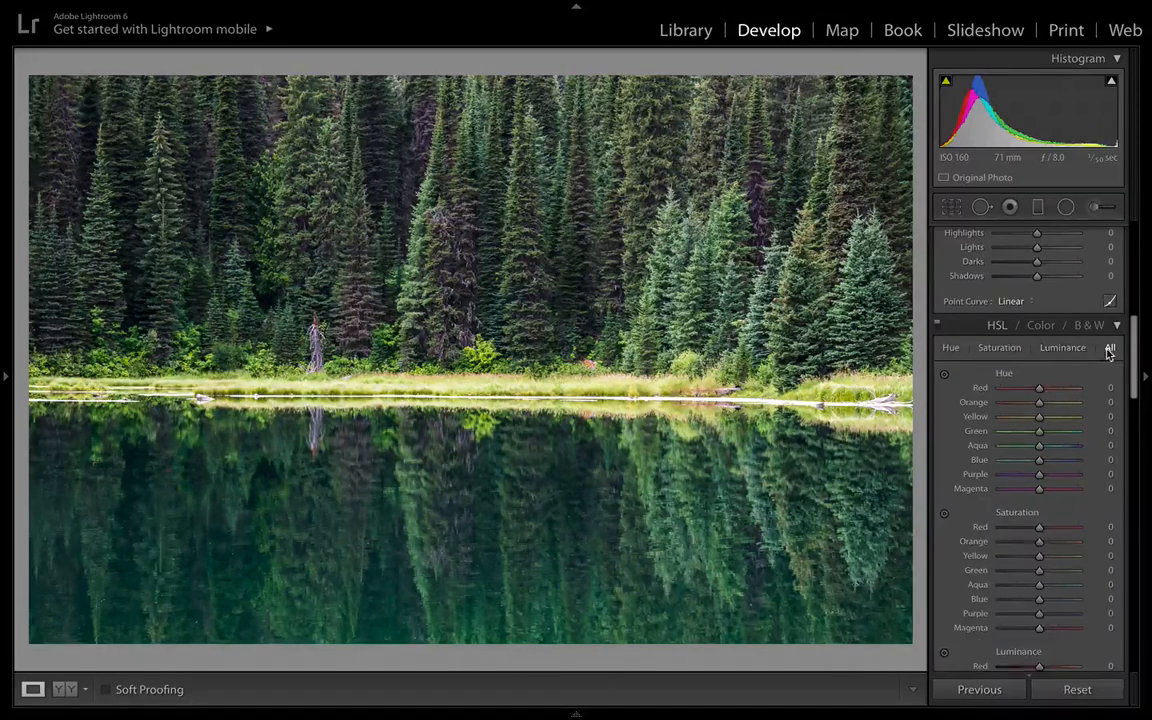
pyautogui.scroll(-4, 1038, 428)
pyautogui.scroll(3, 1038, 428)
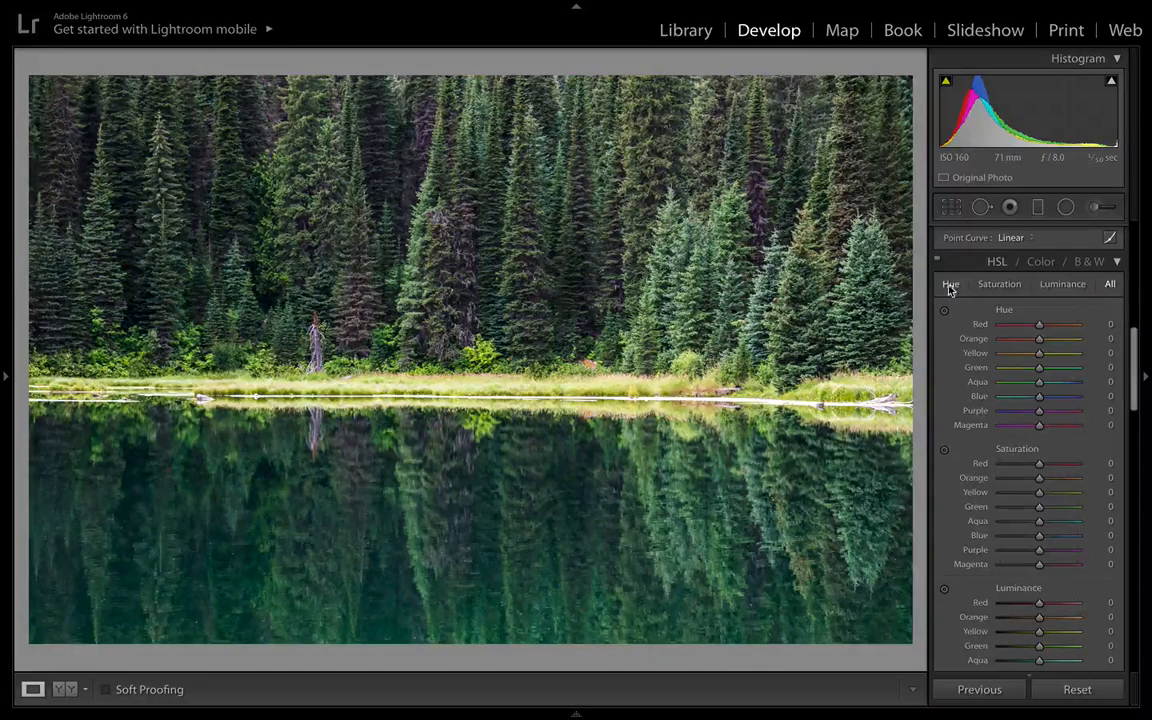
# Step: Shift the photo's HSL hues, setting Yellow to +31 and Green to +25
pyautogui.click(951, 286)
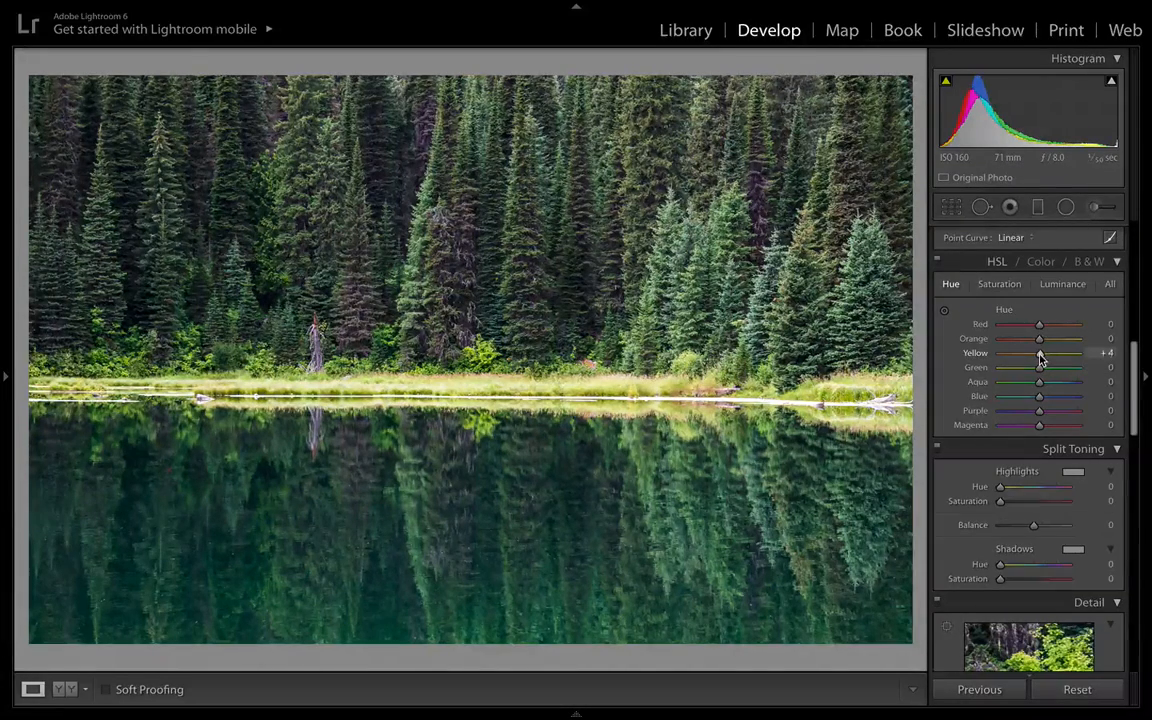
pyautogui.moveTo(1040, 358)
pyautogui.mouseDown()
pyautogui.moveTo(1024, 360)
pyautogui.moveTo(1051, 357)
pyautogui.mouseUp()
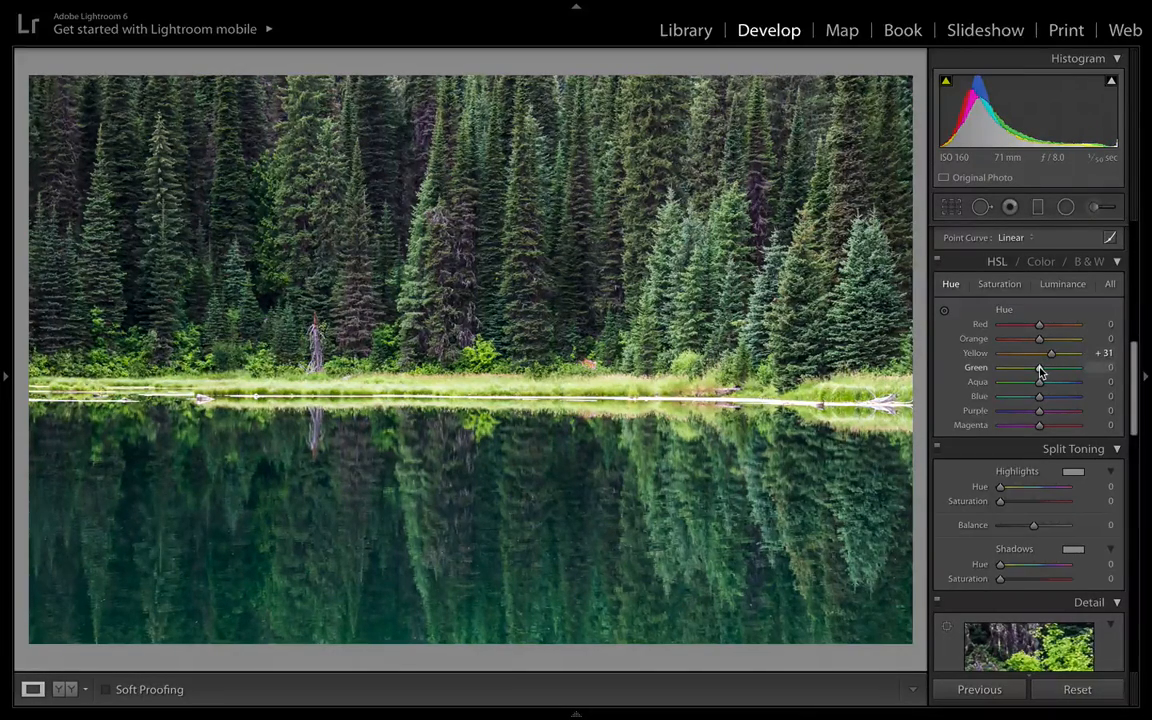
pyautogui.moveTo(1038, 369); pyautogui.dragTo(1050, 374)
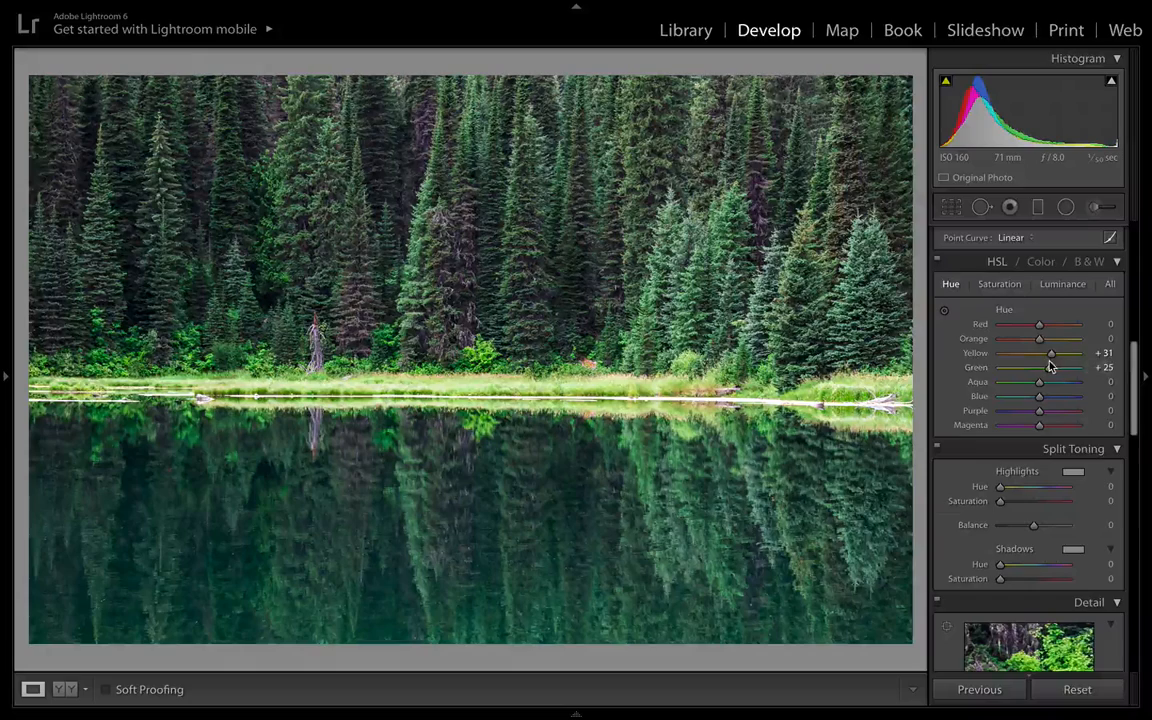
# Step: Lower the photo's overall Saturation slightly and raise the HSL saturation of Green to +81
pyautogui.click(993, 284)
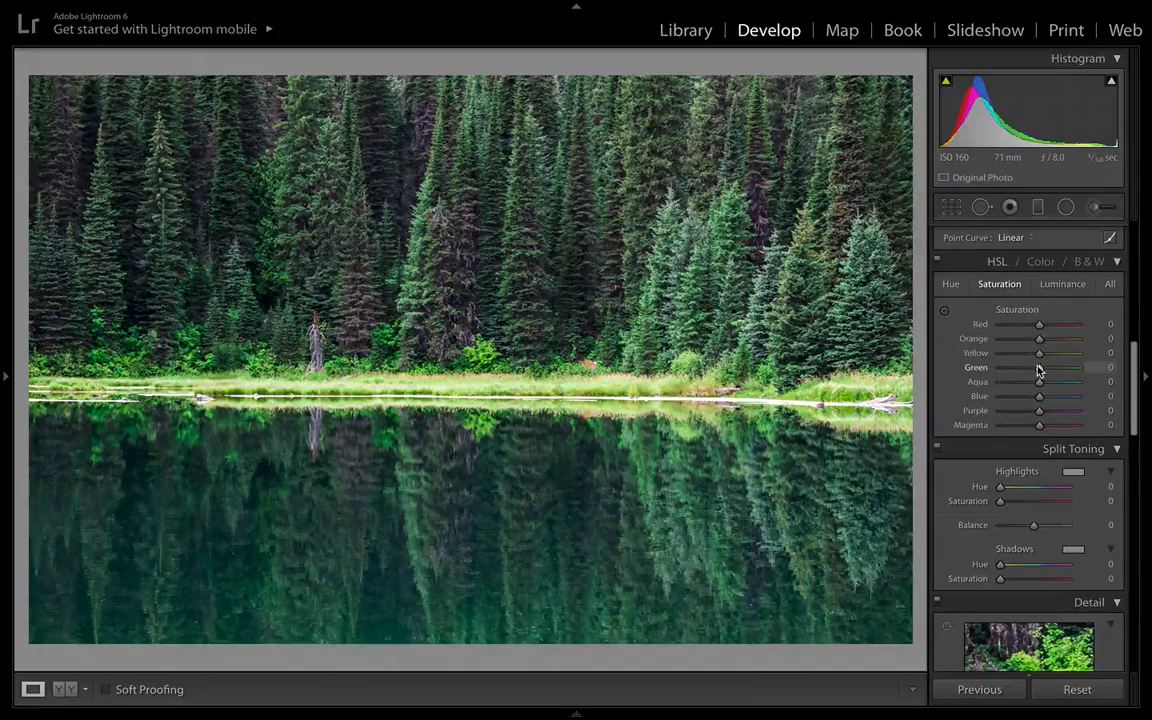
pyautogui.moveTo(1040, 373); pyautogui.dragTo(1051, 374)
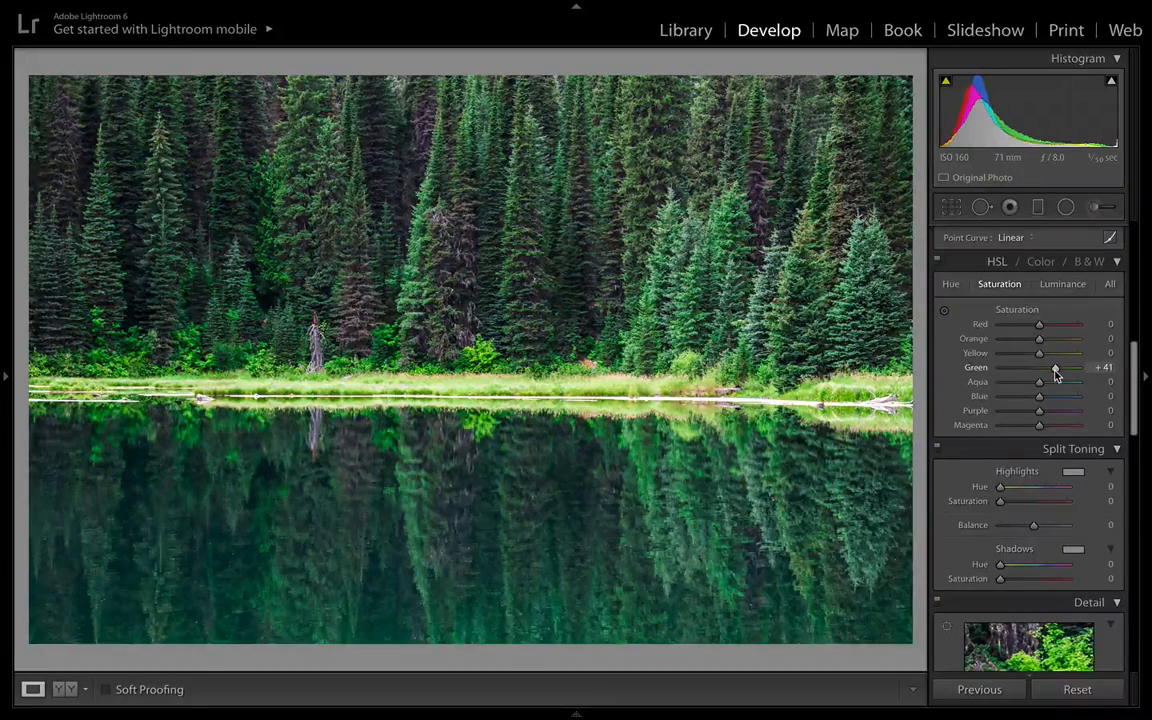
pyautogui.moveTo(1043, 376); pyautogui.dragTo(1060, 374)
pyautogui.scroll(10, 1062, 373)
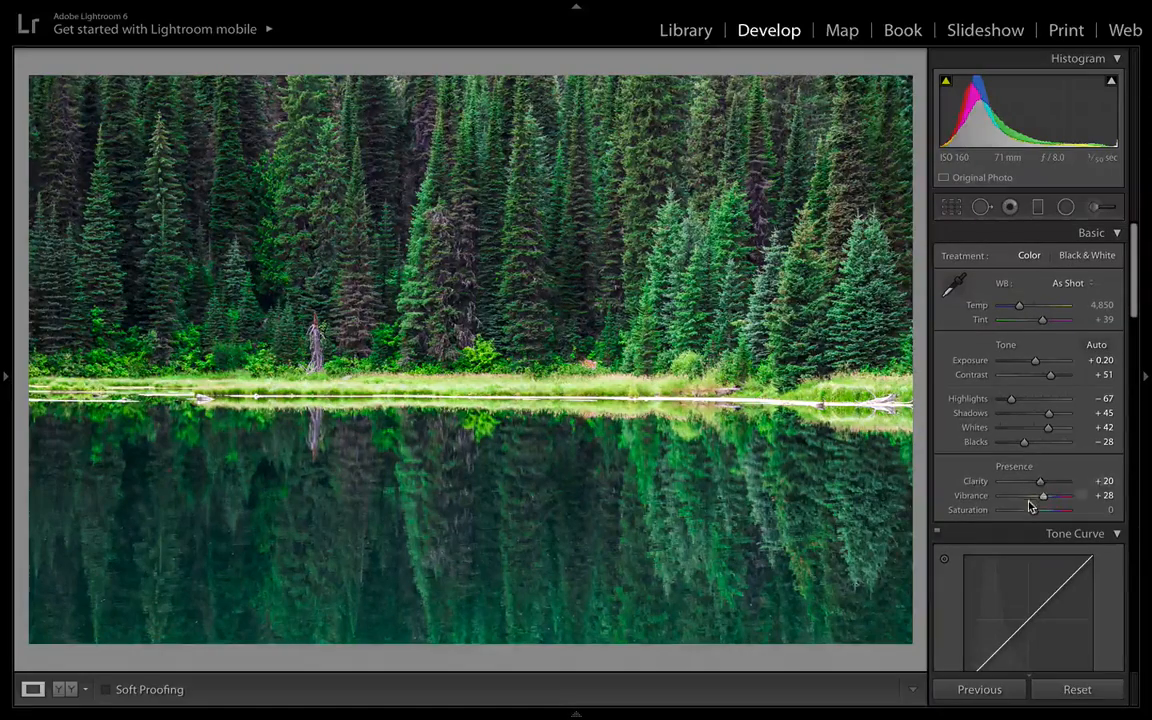
pyautogui.moveTo(1034, 512); pyautogui.dragTo(1021, 512)
pyautogui.scroll(-5, 1022, 511)
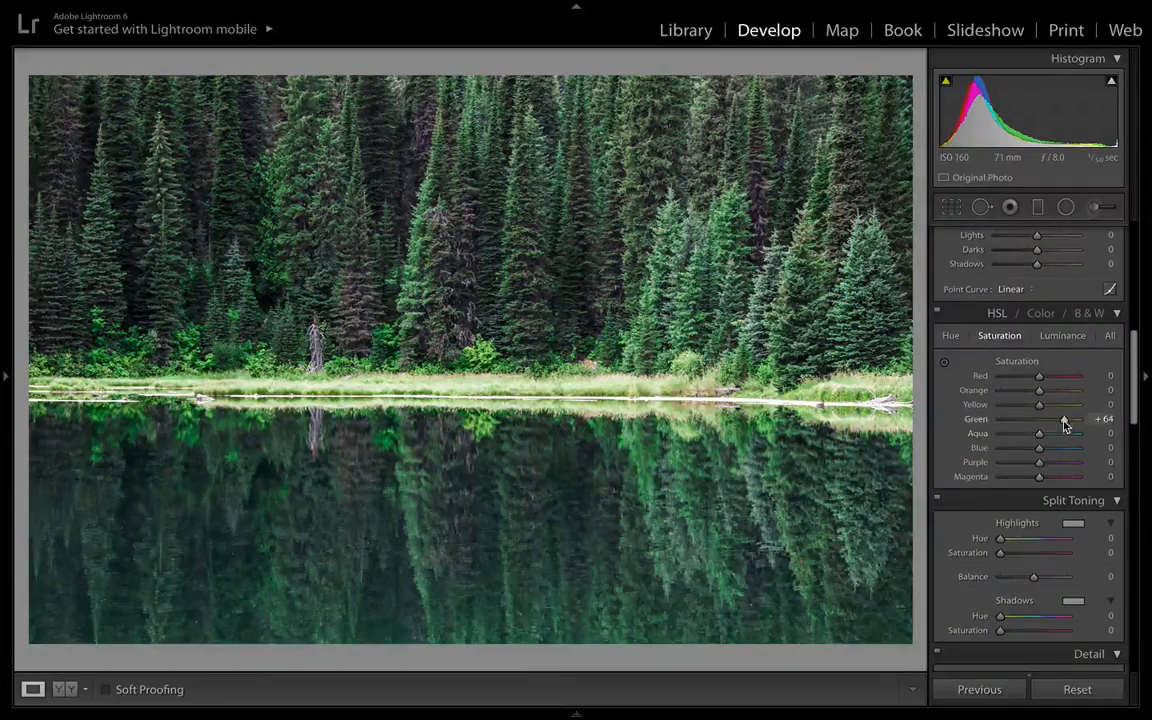
pyautogui.moveTo(1062, 419); pyautogui.dragTo(1072, 425)
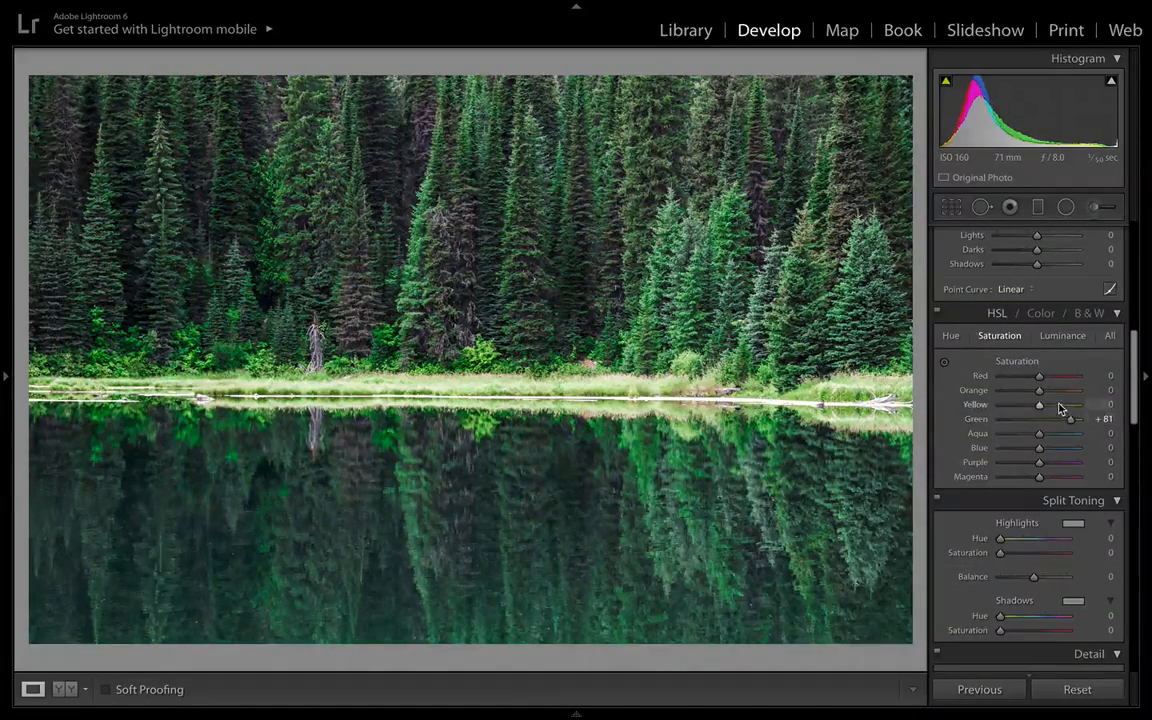
# Step: Set the HSL luminance of Yellow to −52 and Green to −41, and compare the photo with the HSL adjustments off and on
pyautogui.click(1061, 337)
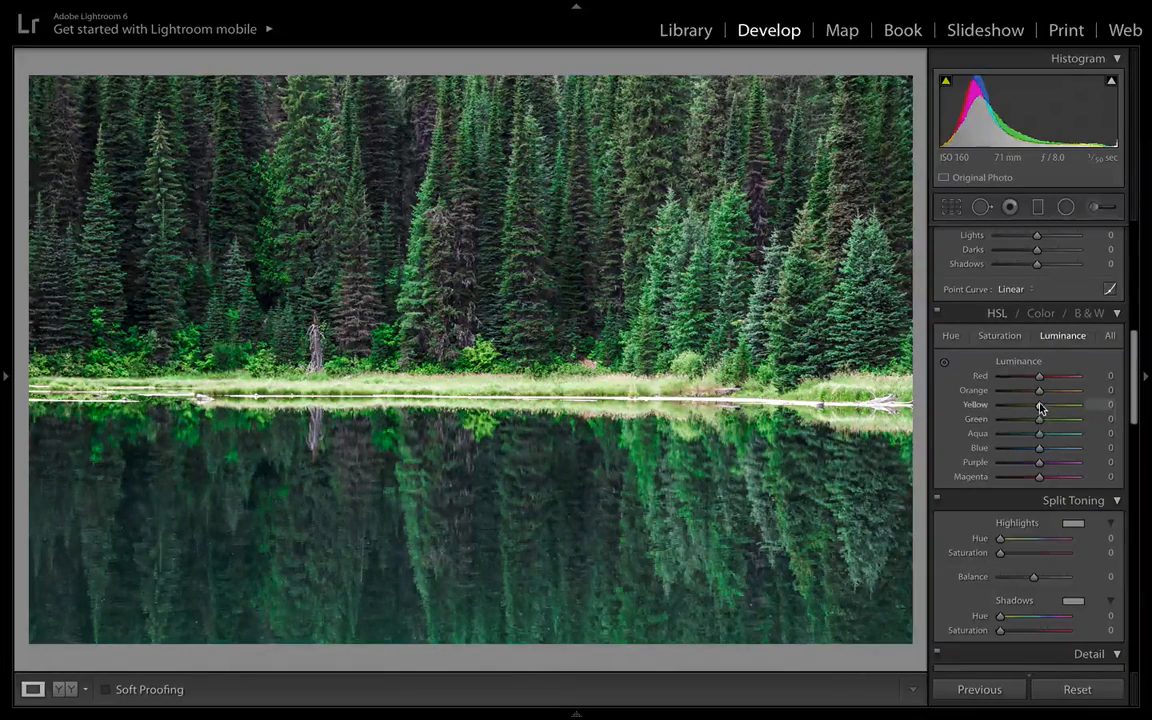
pyautogui.moveTo(1040, 408); pyautogui.dragTo(1080, 412)
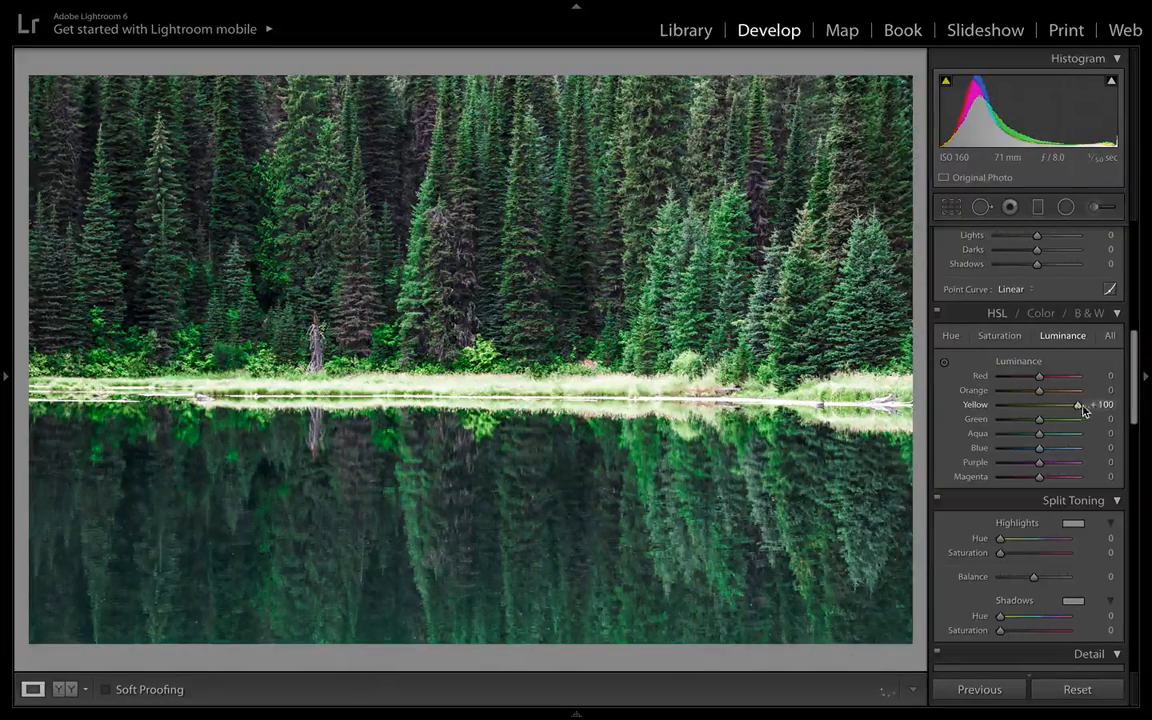
pyautogui.moveTo(1075, 409); pyautogui.dragTo(1020, 410)
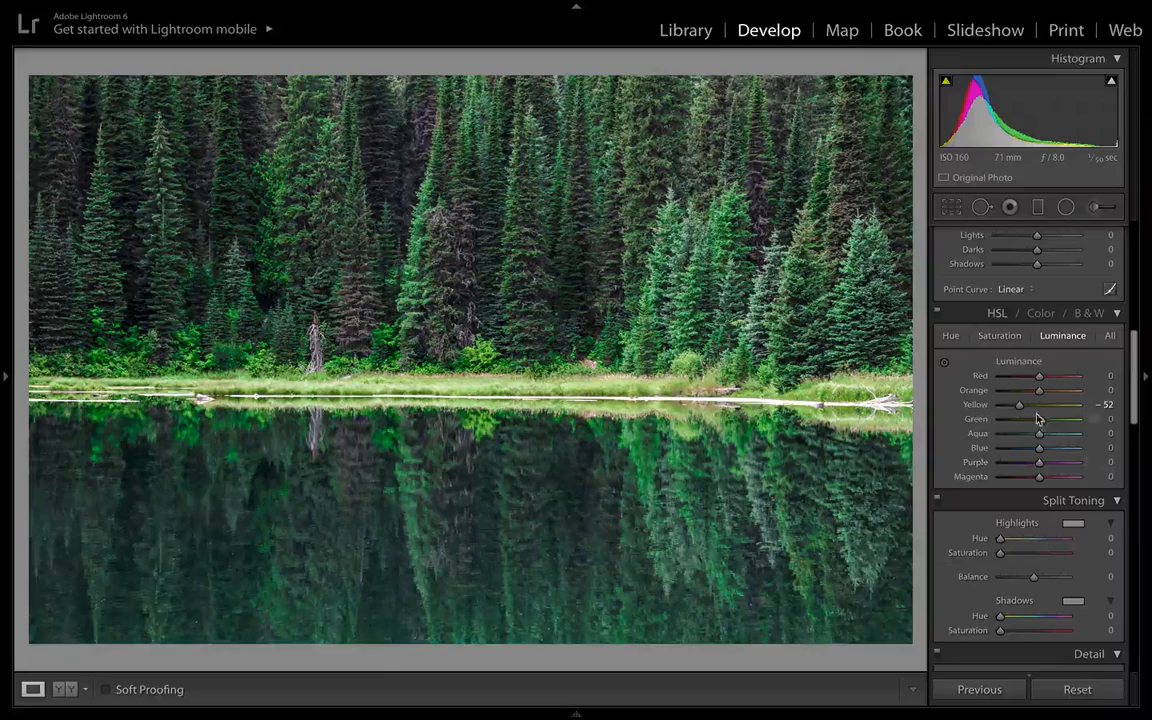
pyautogui.moveTo(1040, 425)
pyautogui.mouseDown()
pyautogui.moveTo(1018, 418)
pyautogui.moveTo(1024, 426)
pyautogui.mouseUp()
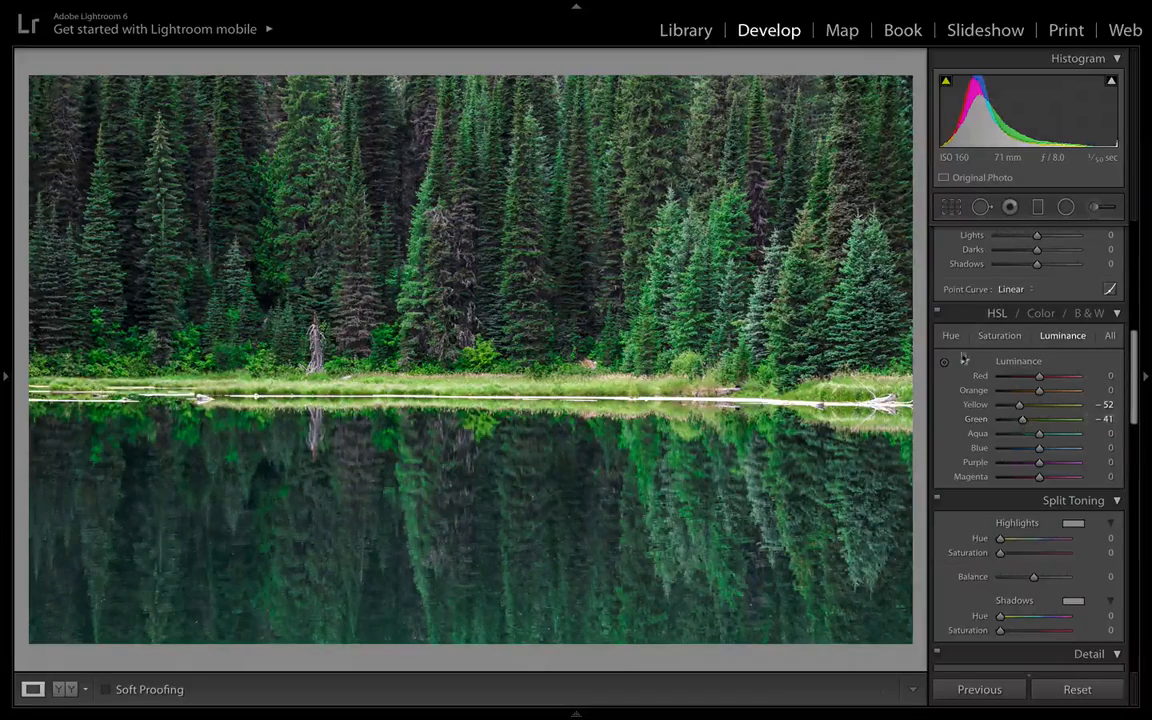
pyautogui.click(937, 317)
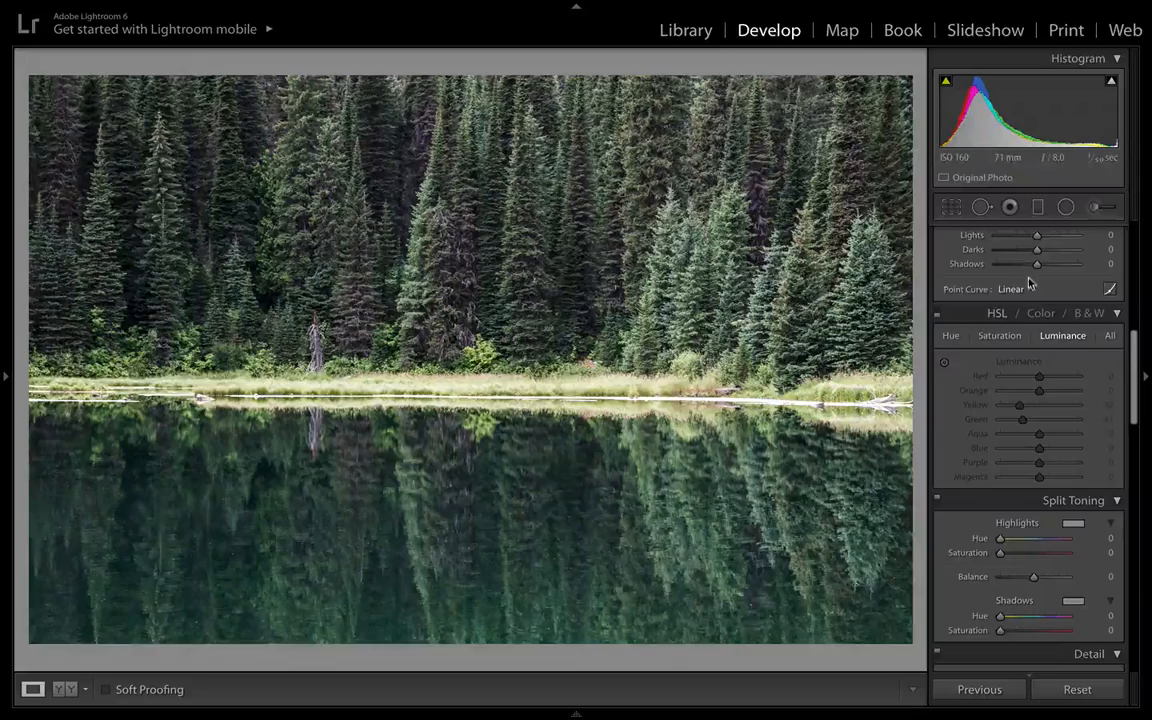
pyautogui.click(938, 317)
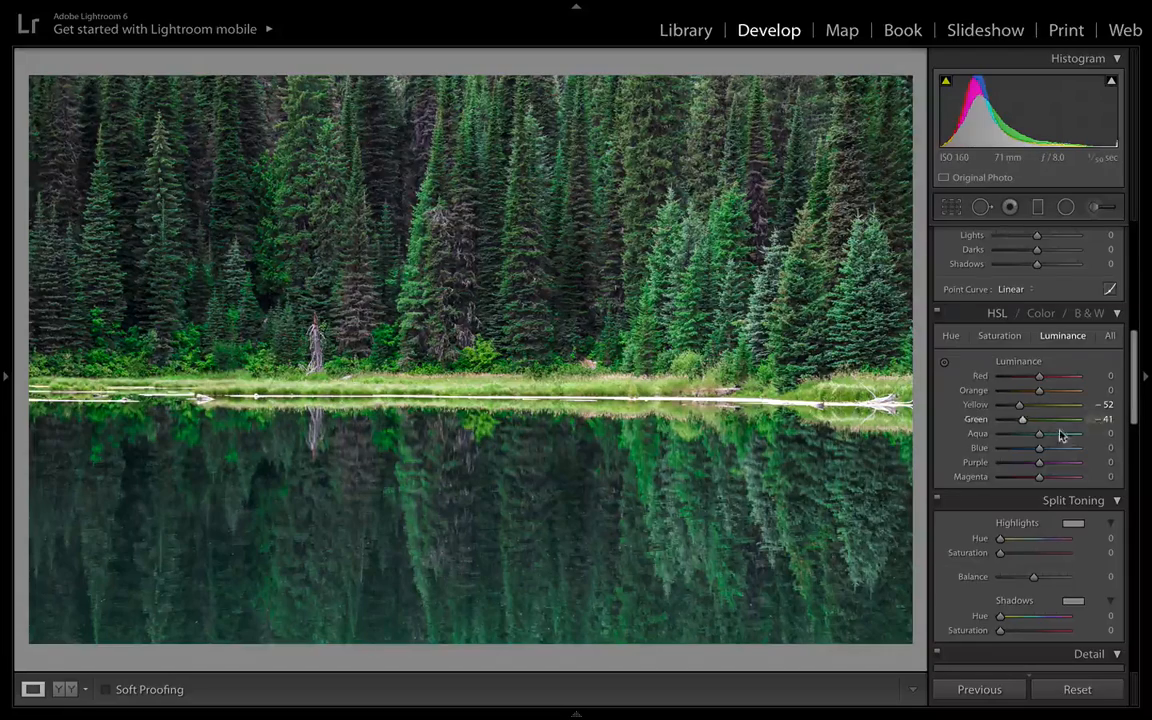
# Step: Sharpen the photo with Amount 63, Radius 0.8, Detail 47 and Masking 42, checking the trees up close
pyautogui.scroll(-5, 1062, 435)
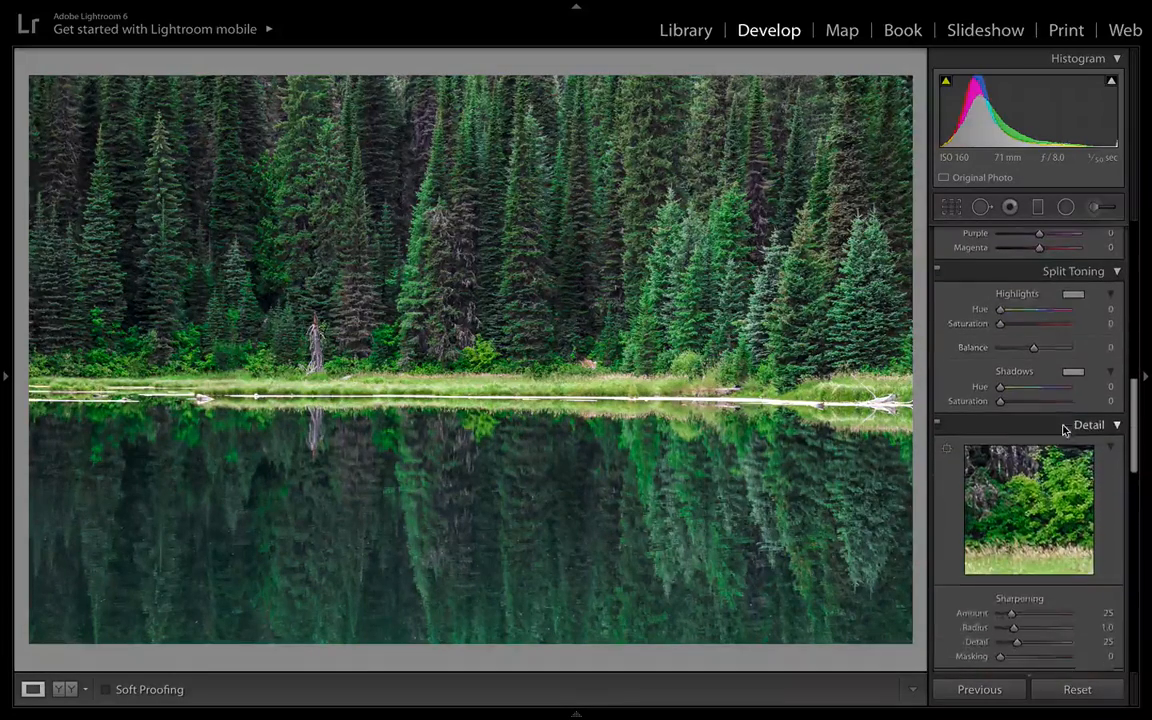
pyautogui.scroll(-2, 1064, 460)
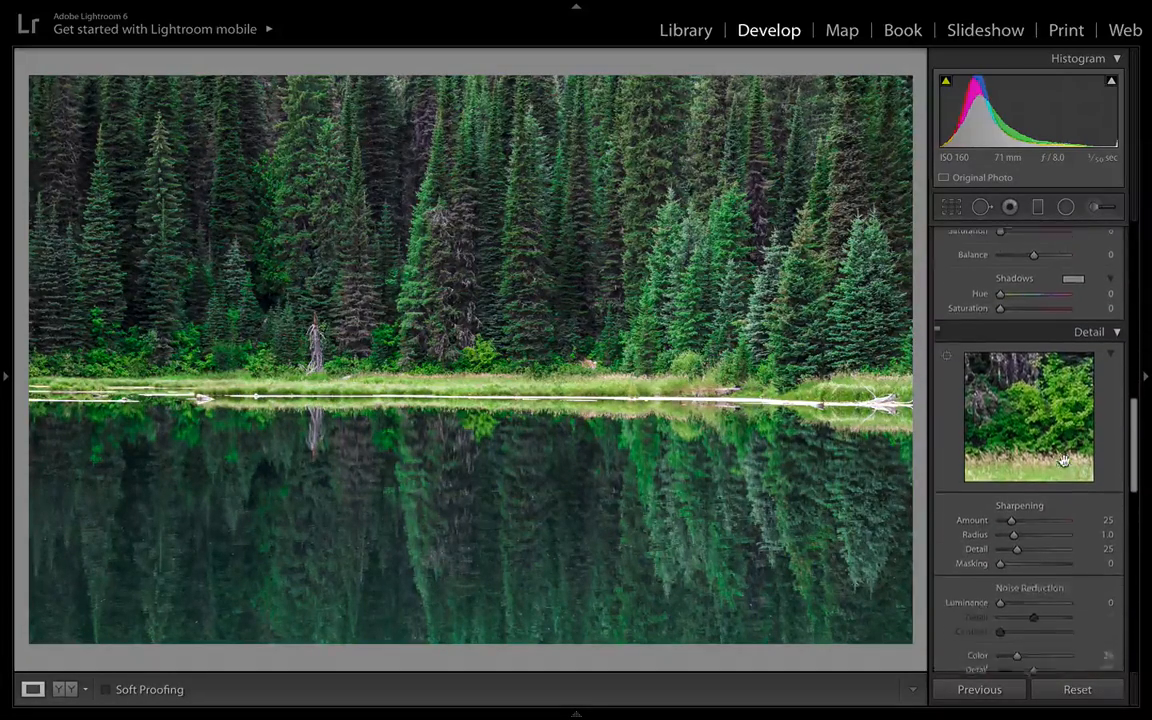
pyautogui.click(657, 327)
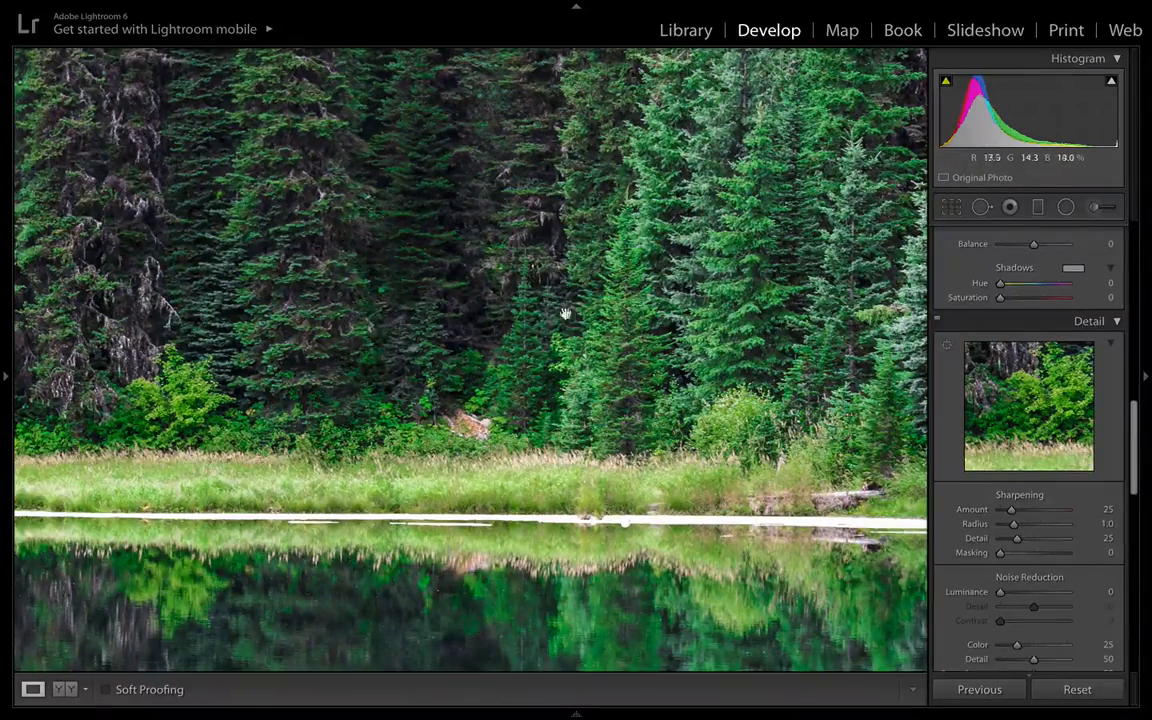
pyautogui.scroll(-1, 1052, 505)
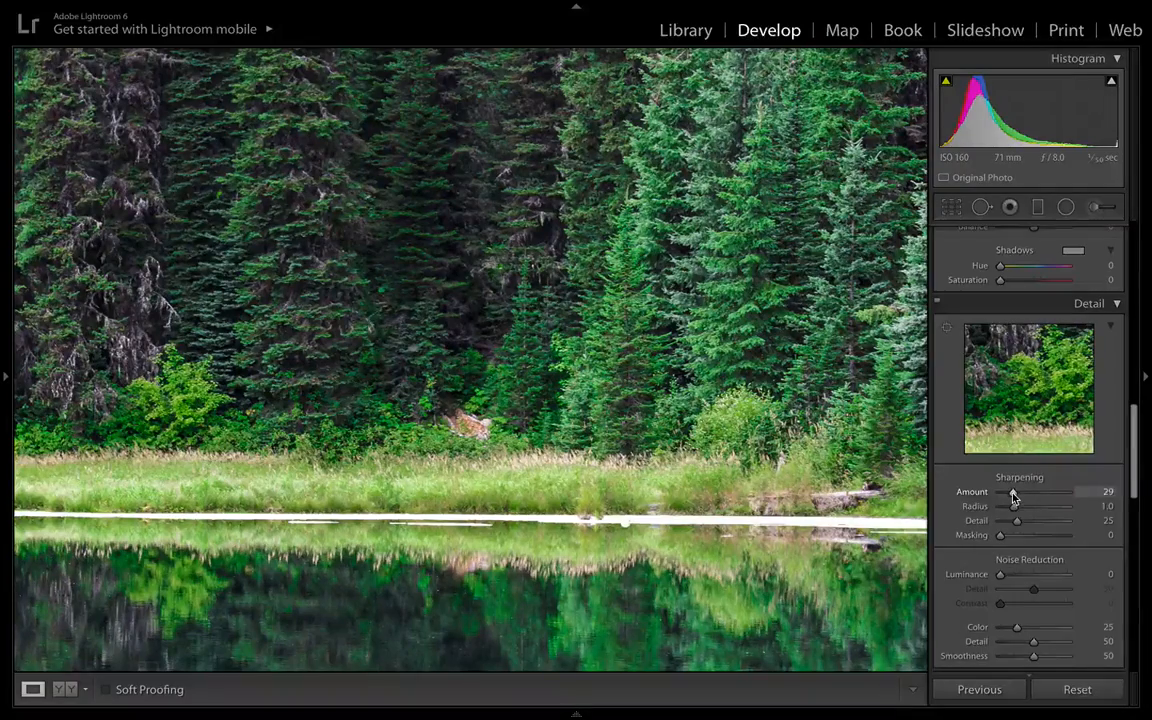
pyautogui.moveTo(1012, 497); pyautogui.dragTo(1021, 497)
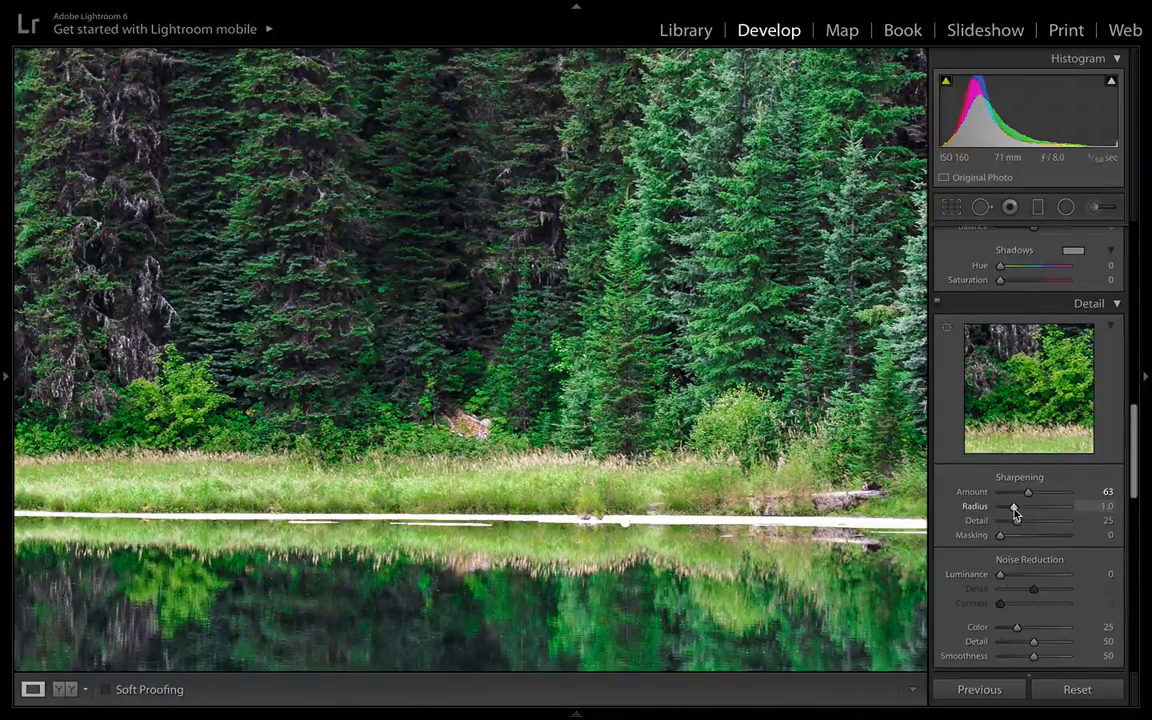
pyautogui.keyDown('alt'); pyautogui.moveTo(1014, 509); pyautogui.dragTo(1010, 509); pyautogui.keyUp('alt')
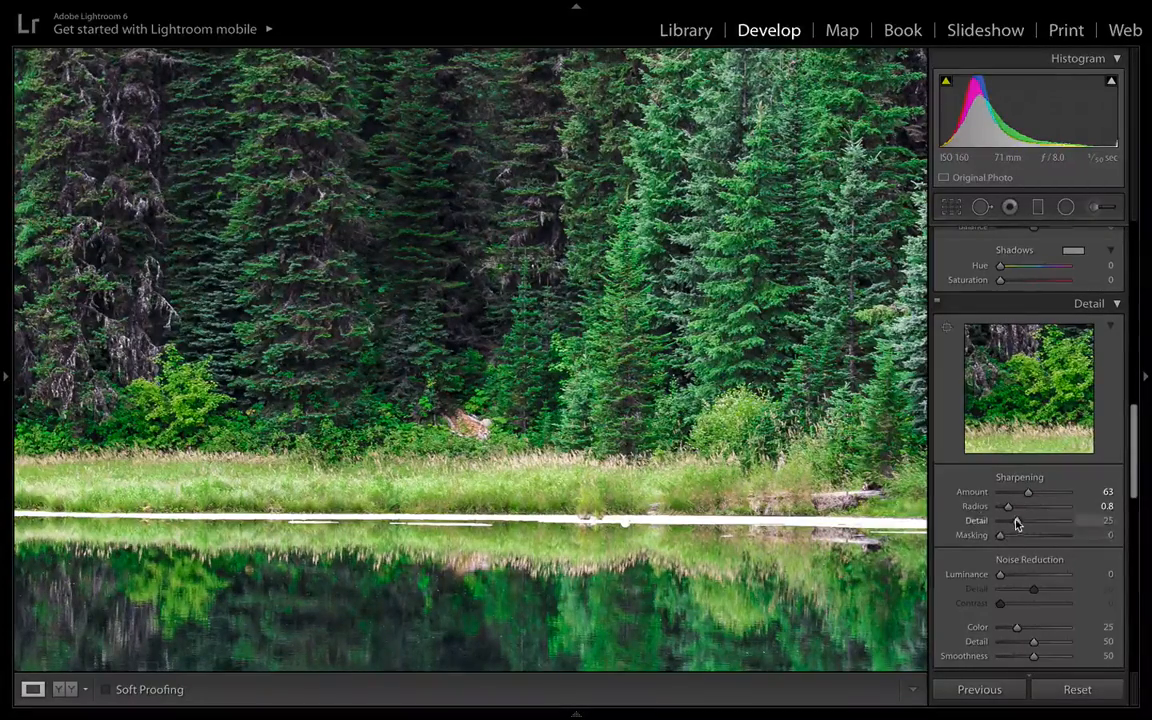
pyautogui.moveTo(1016, 524); pyautogui.dragTo(1033, 524)
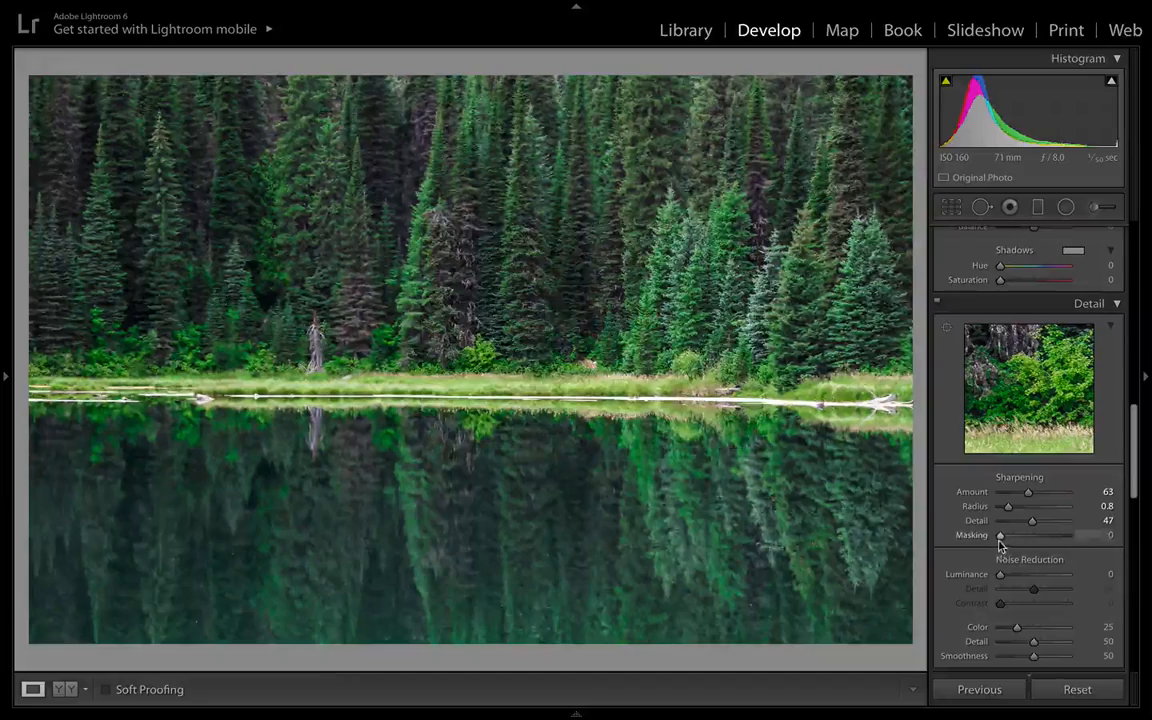
pyautogui.moveTo(1000, 538); pyautogui.dragTo(1029, 538)
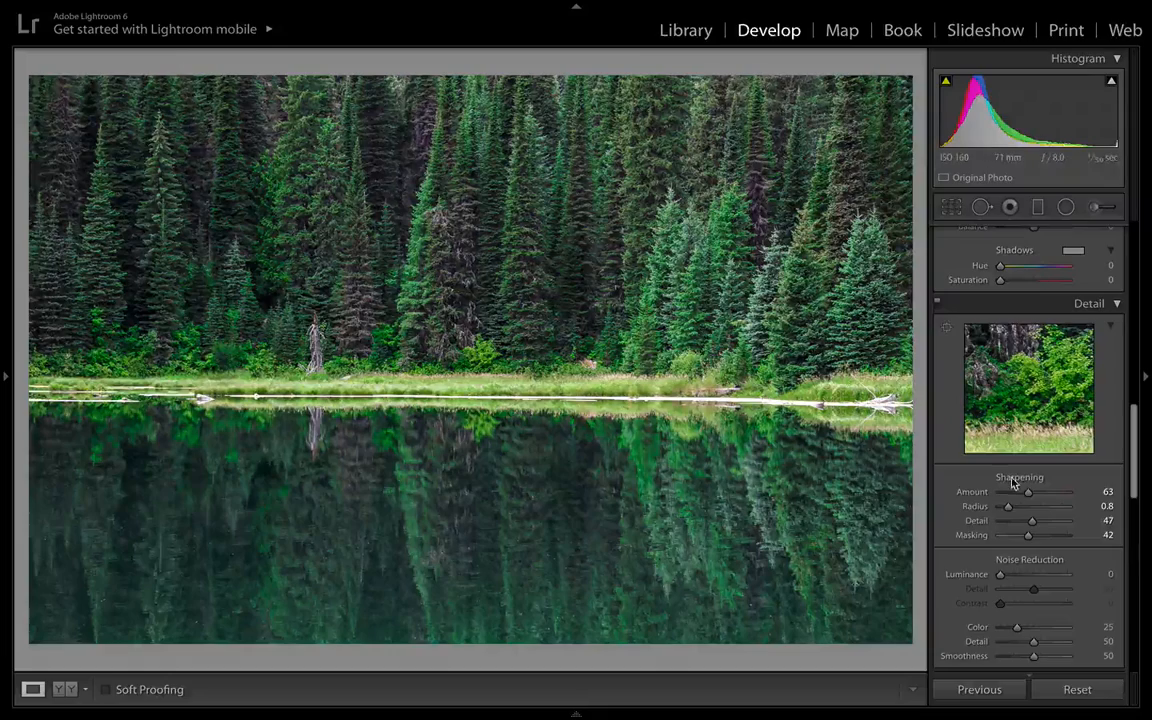
# Step: Set the Luminance noise reduction to 13
pyautogui.scroll(-2, 1011, 478)
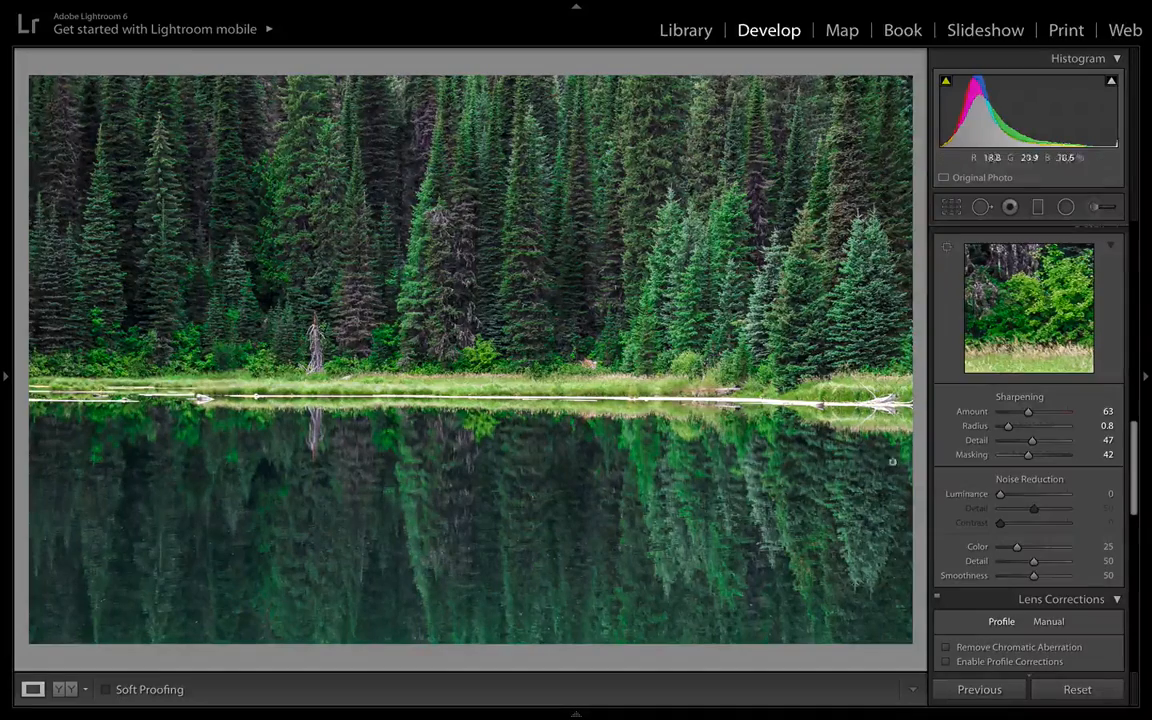
pyautogui.moveTo(1000, 494); pyautogui.dragTo(1010, 502)
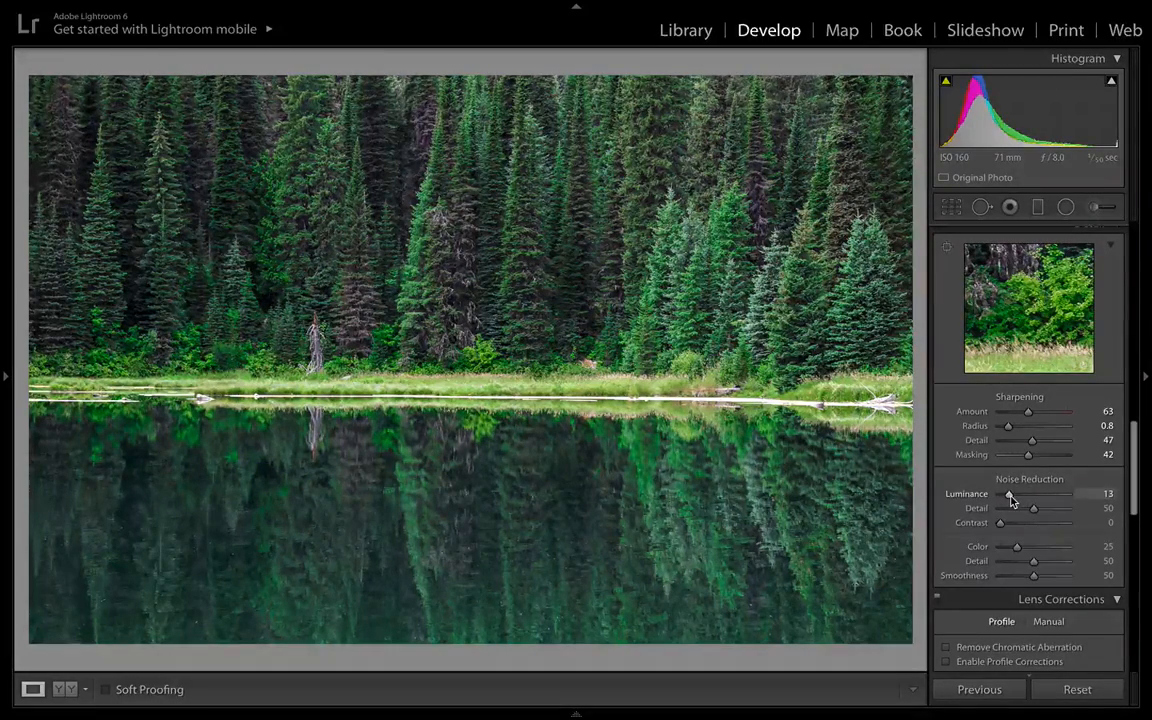
pyautogui.scroll(-3, 1010, 500)
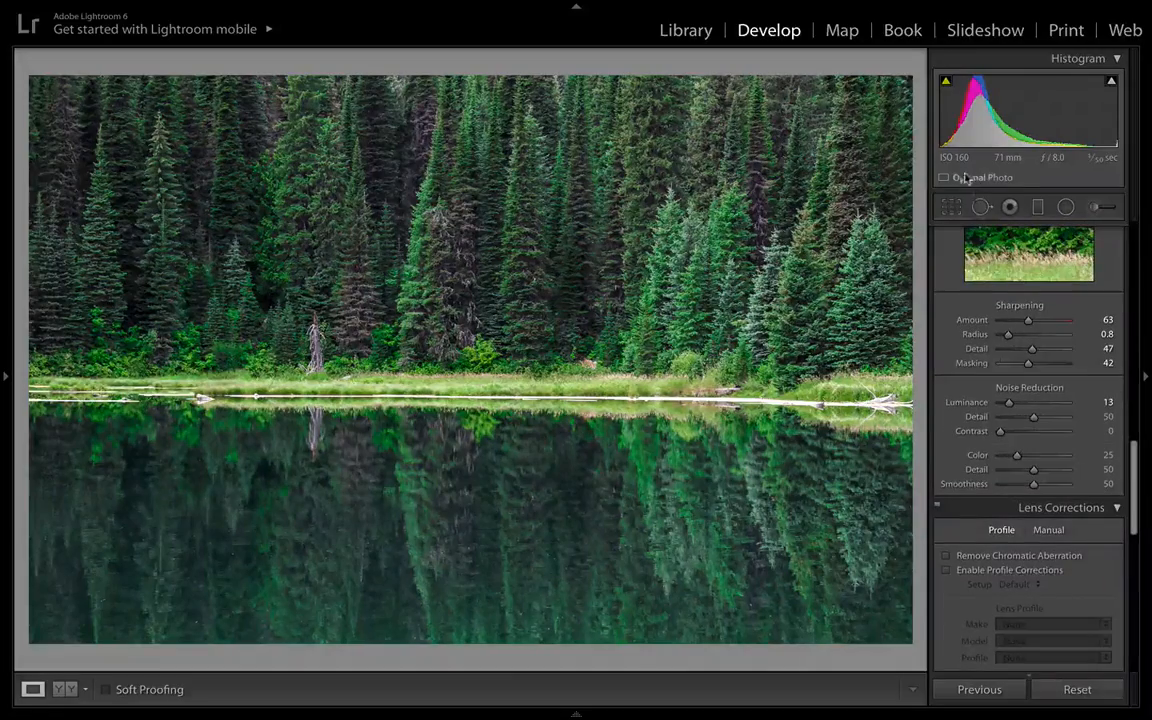
# Step: Straighten the photo along the far shoreline to an angle of −0.36 and apply the crop
pyautogui.click(951, 208)
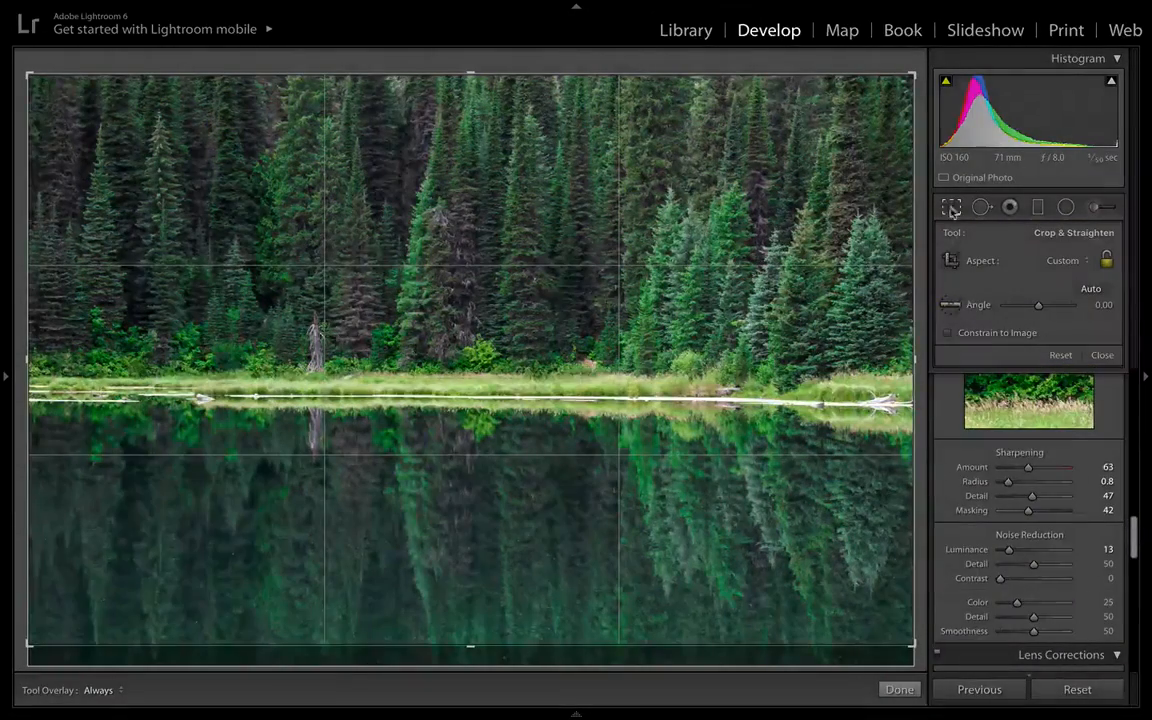
pyautogui.click(950, 305)
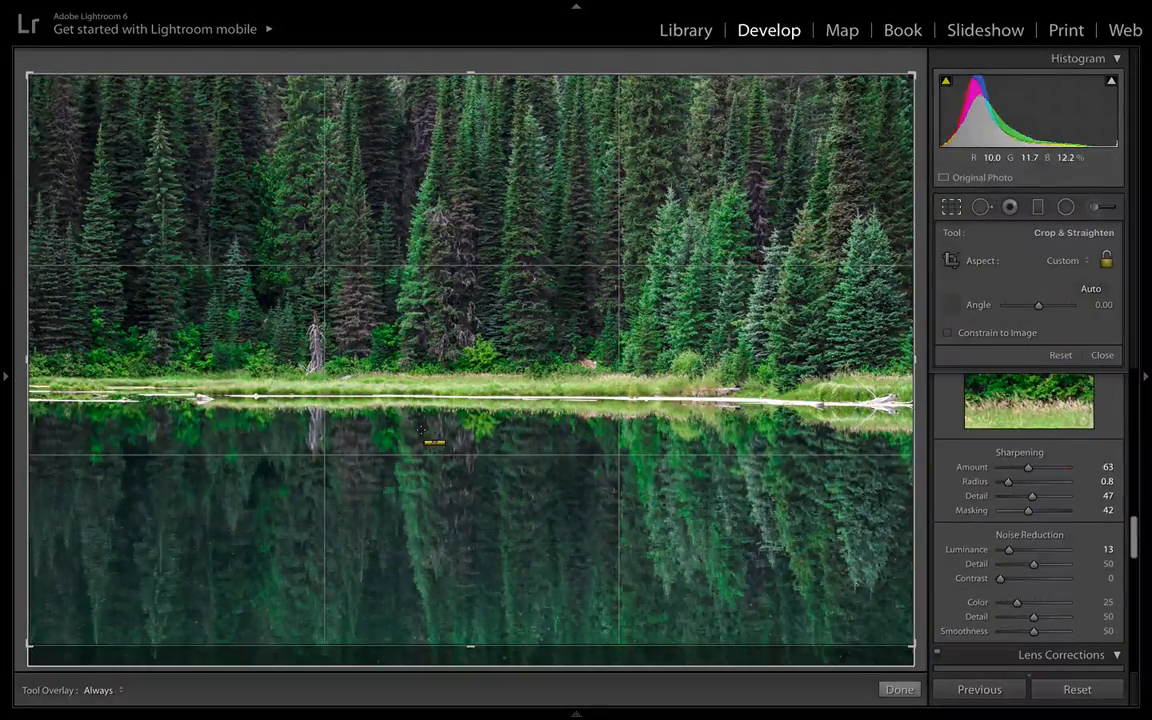
pyautogui.moveTo(226, 396)
pyautogui.mouseDown()
pyautogui.moveTo(737, 392)
pyautogui.moveTo(888, 446)
pyautogui.moveTo(742, 398)
pyautogui.moveTo(755, 399)
pyautogui.mouseUp()
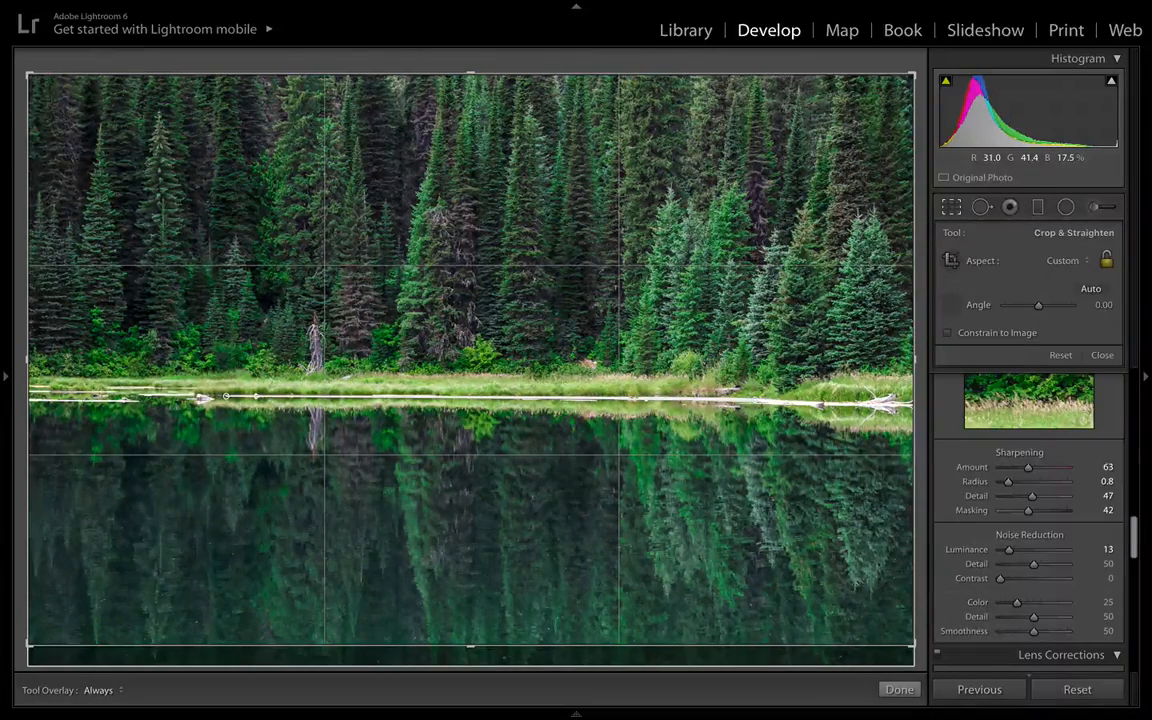
pyautogui.moveTo(755, 399); pyautogui.dragTo(755, 399)
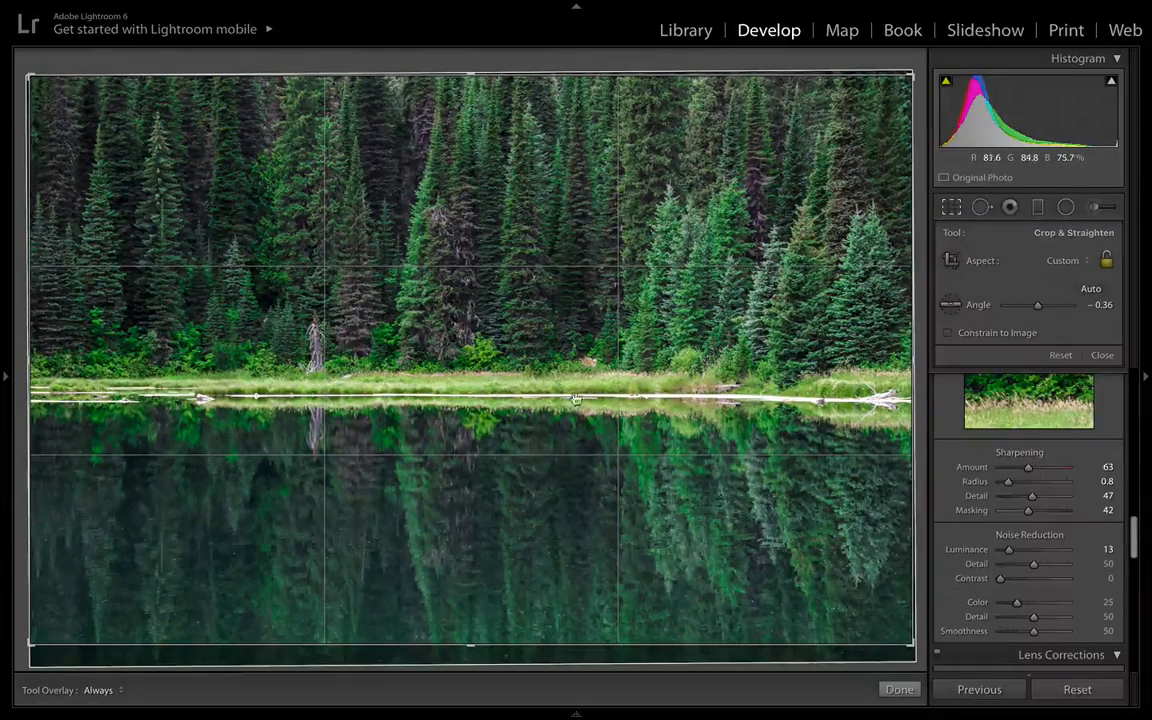
pyautogui.click(899, 689)
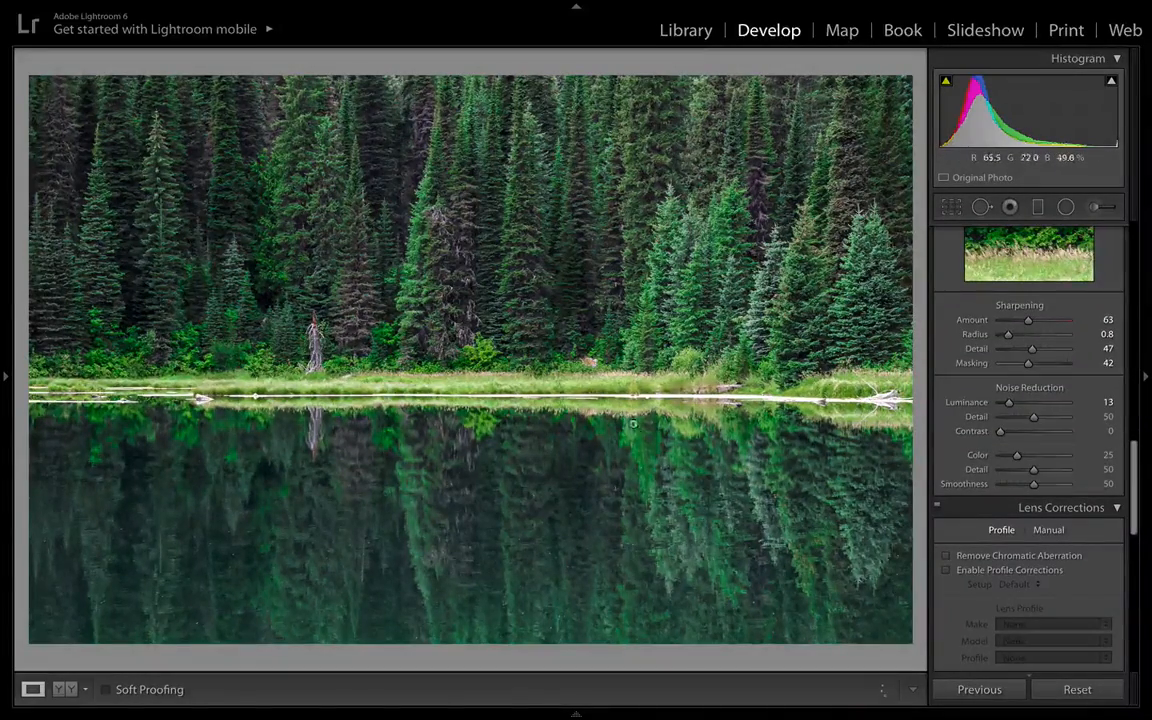
# Step: Remove the photo's chromatic aberration and preview the lens profile corrections, leaving them disabled
pyautogui.scroll(-2, 1075, 478)
pyautogui.scroll(-1, 1075, 478)
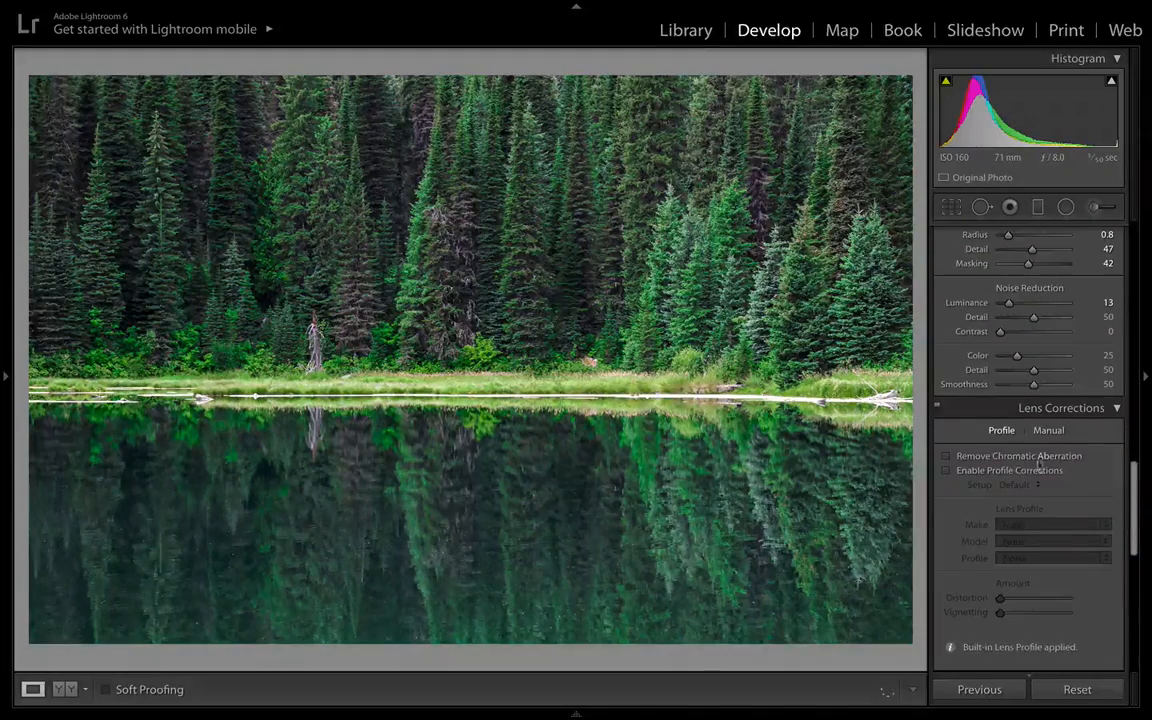
pyautogui.click(1015, 457)
pyautogui.scroll(-1, 1019, 512)
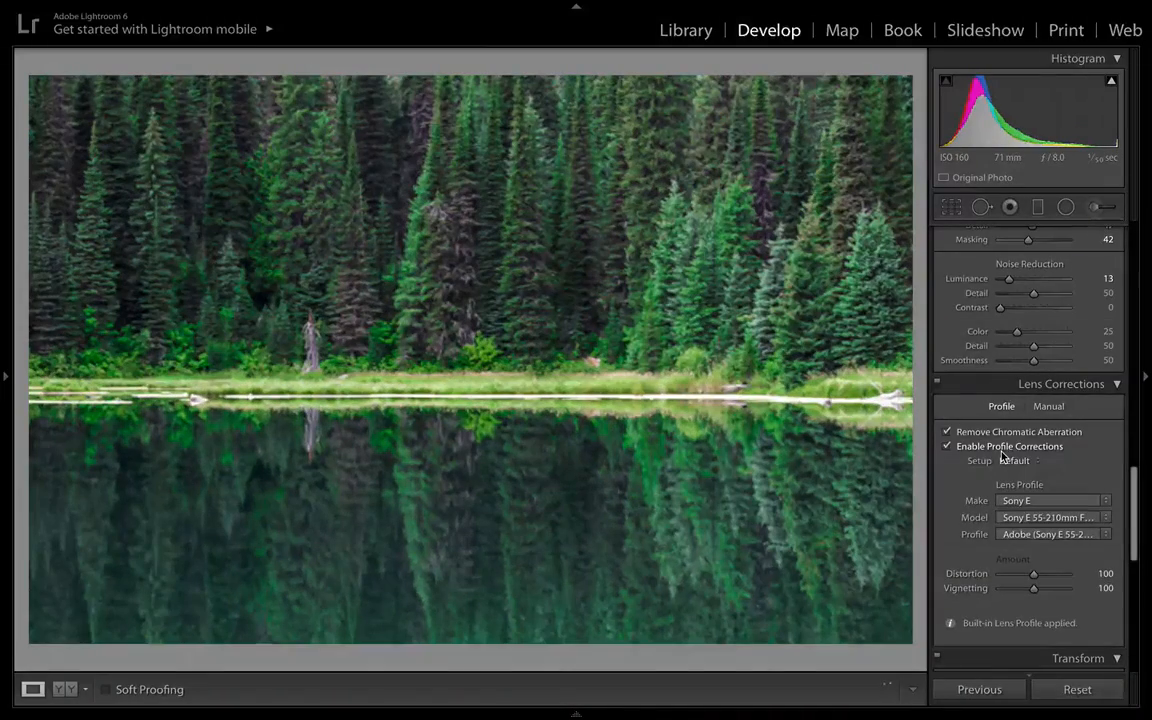
pyautogui.click(1002, 449)
# Step: Add a Highlight Priority post-crop vignette with Amount −35, Midpoint 45, Roundness −32, Feather 62 and Highlights 0
pyautogui.scroll(-2, 1037, 456)
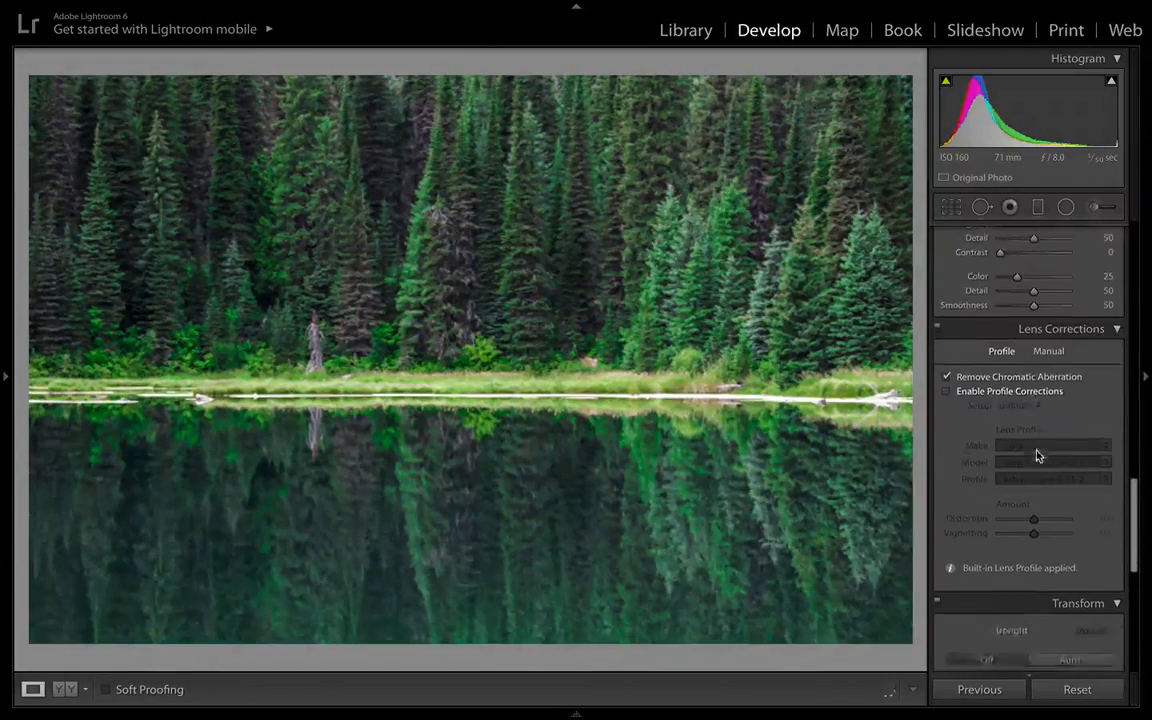
pyautogui.scroll(-10, 1037, 456)
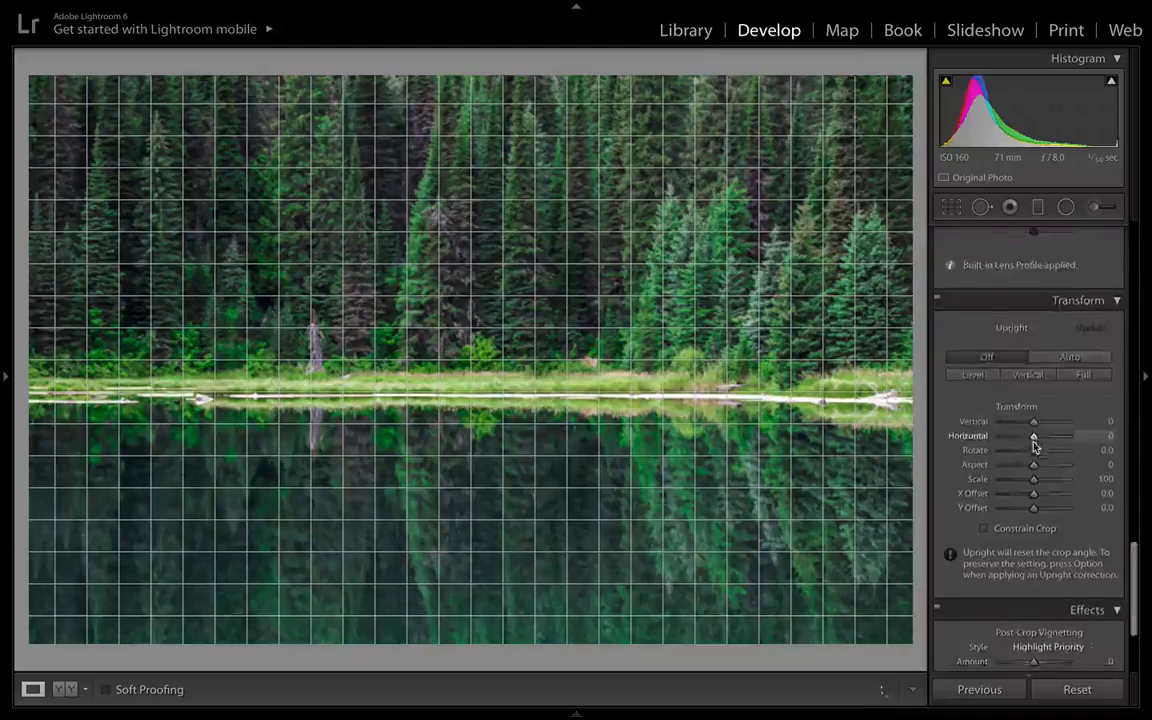
pyautogui.scroll(-5, 1034, 447)
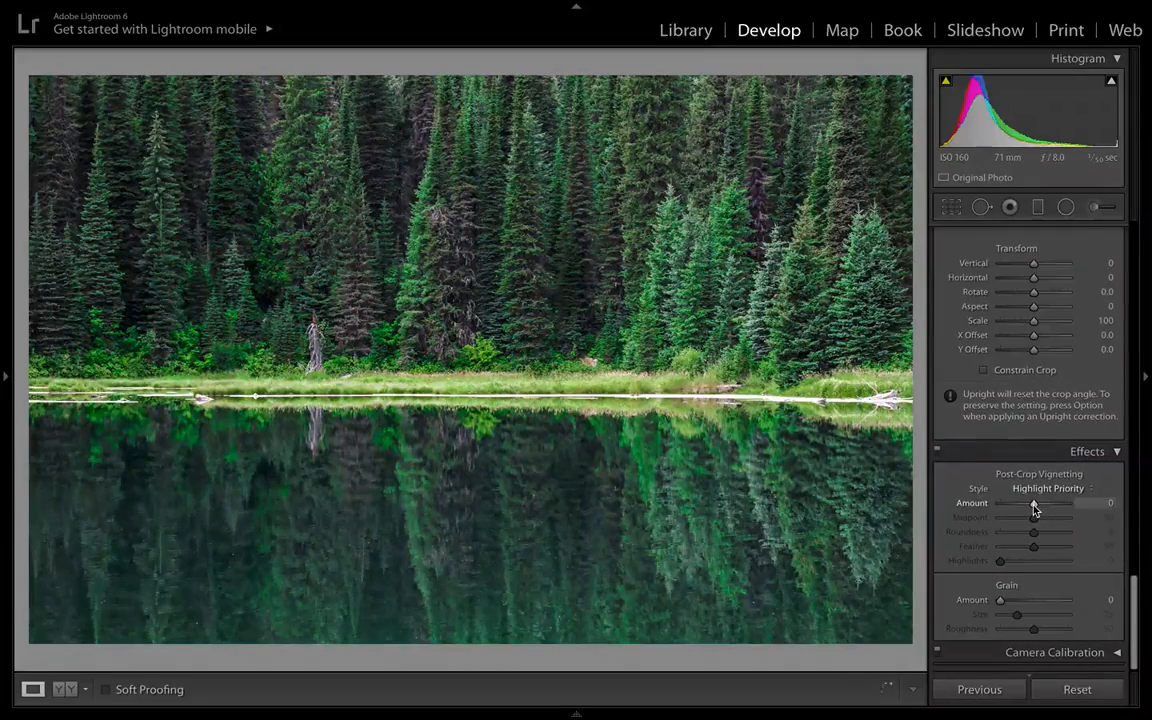
pyautogui.moveTo(1034, 508); pyautogui.dragTo(1021, 506)
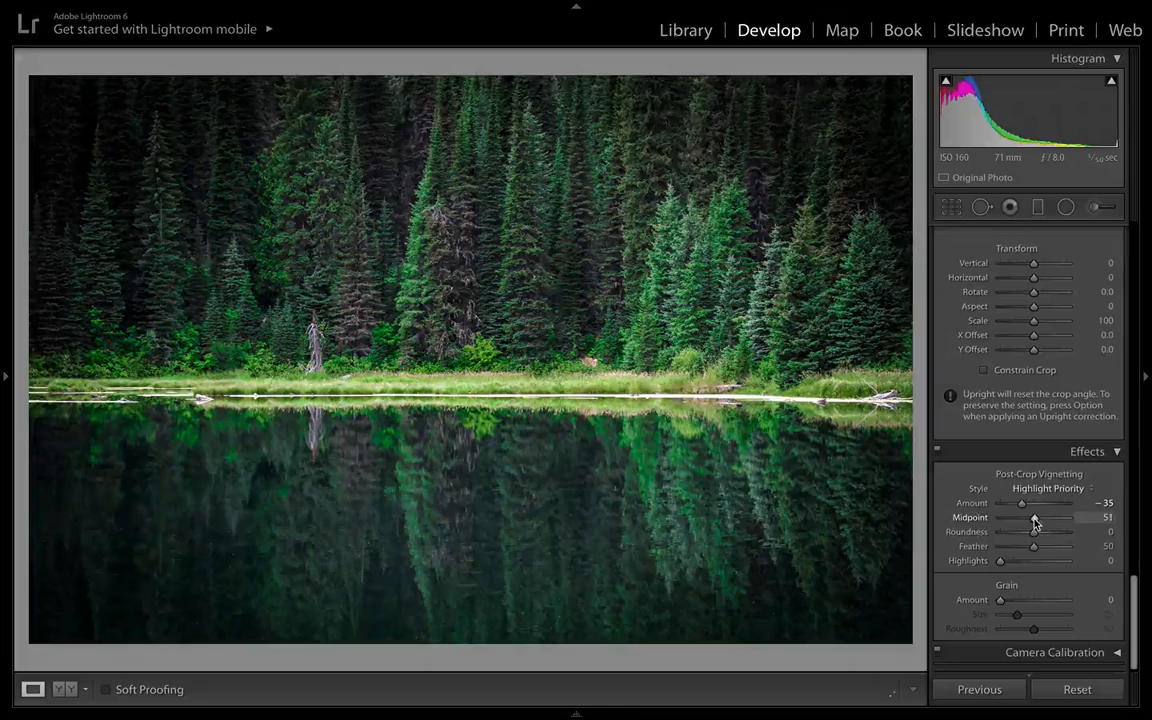
pyautogui.moveTo(1035, 521); pyautogui.dragTo(1077, 570)
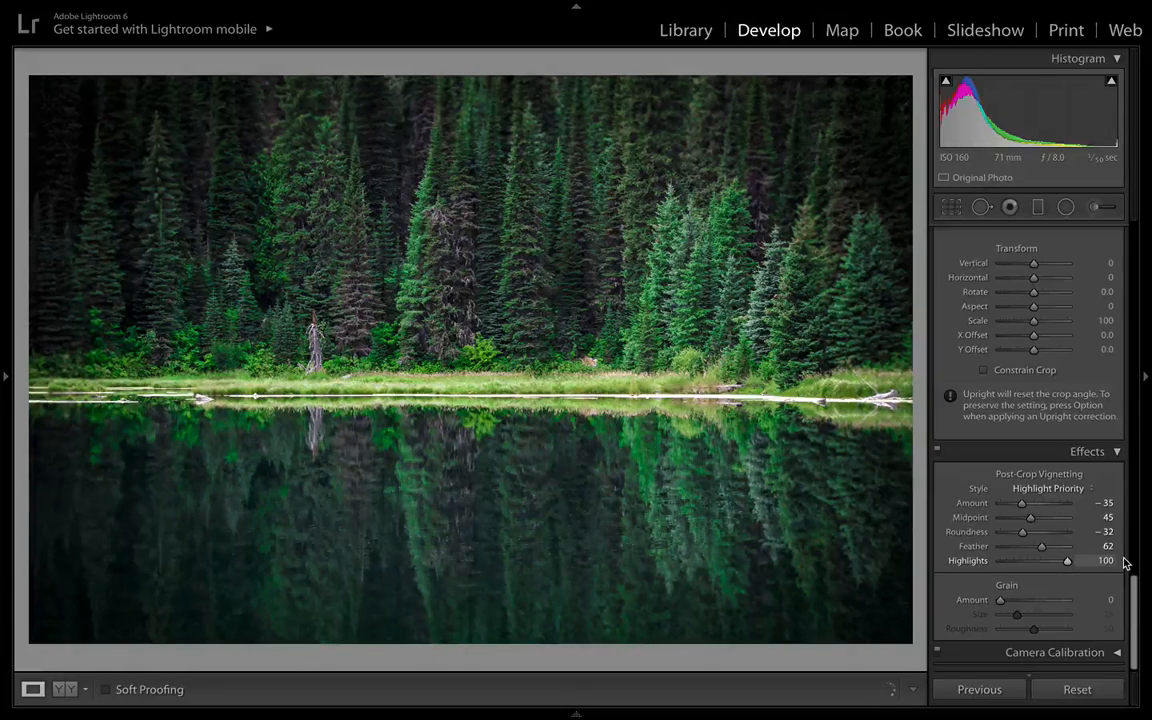
pyautogui.moveTo(1067, 561); pyautogui.dragTo(997, 566)
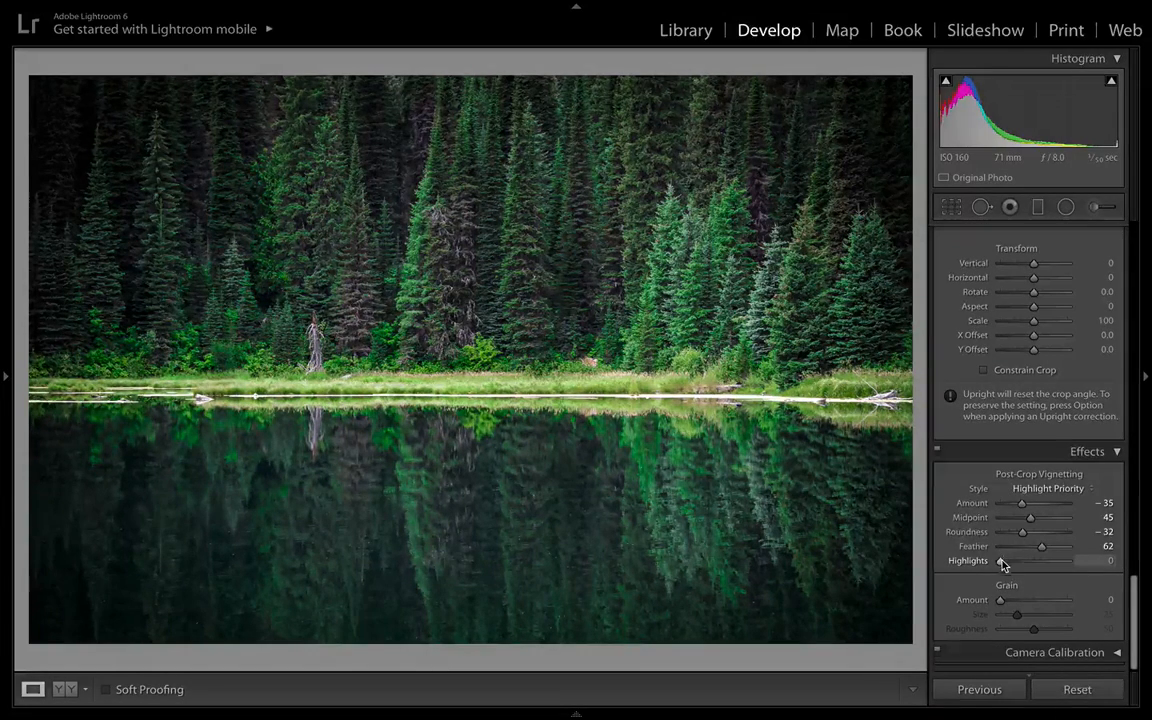
pyautogui.moveTo(997, 568); pyautogui.dragTo(1010, 566)
pyautogui.doubleClick(983, 566)
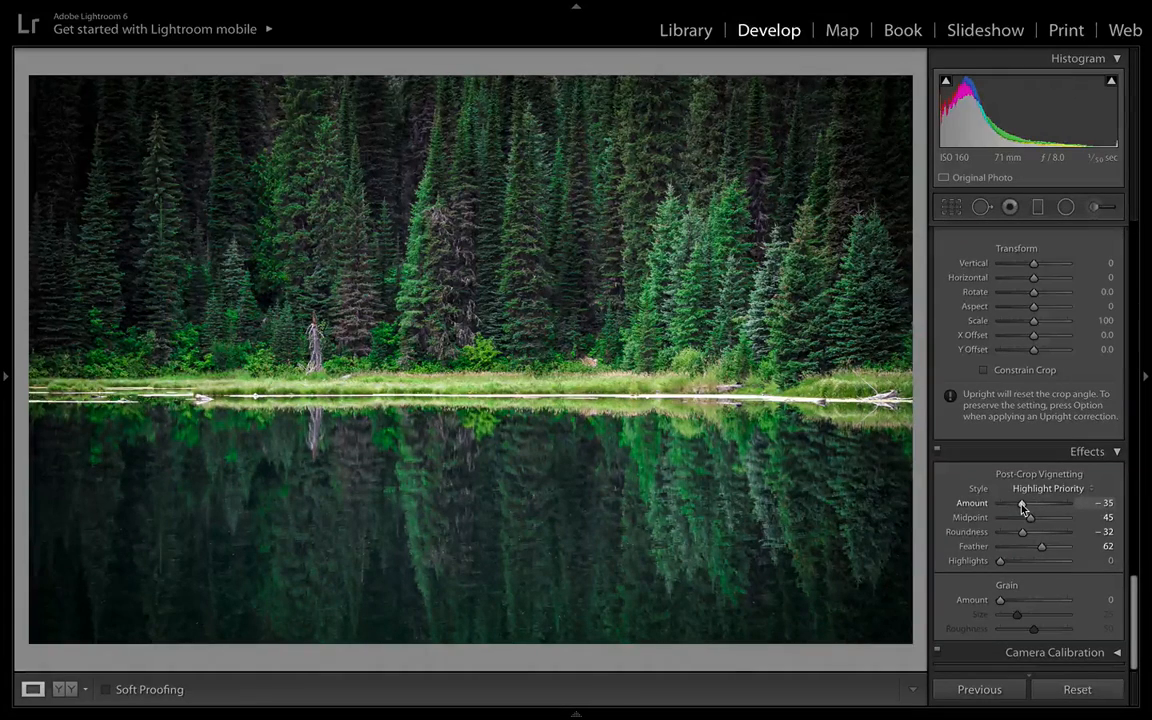
# Step: Refine the vignette to Amount −33, Midpoint 37 and Roundness −33, and compare the photo before and after
pyautogui.moveTo(1022, 506); pyautogui.dragTo(1023, 538)
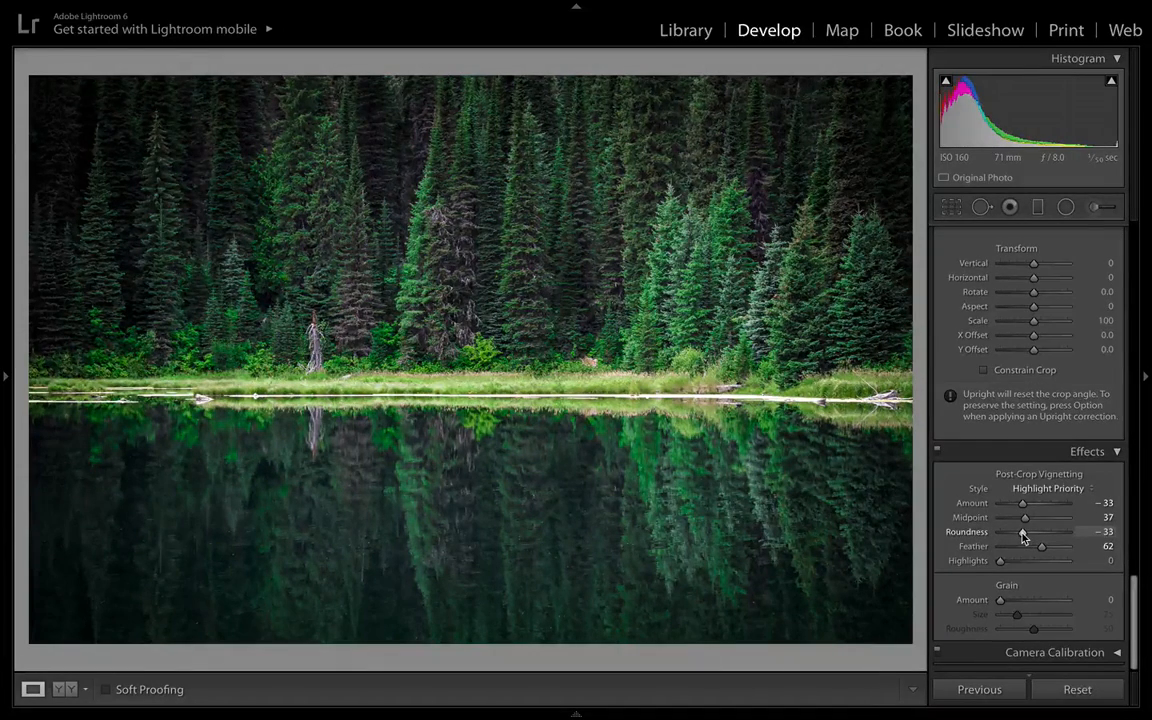
pyautogui.press('y')
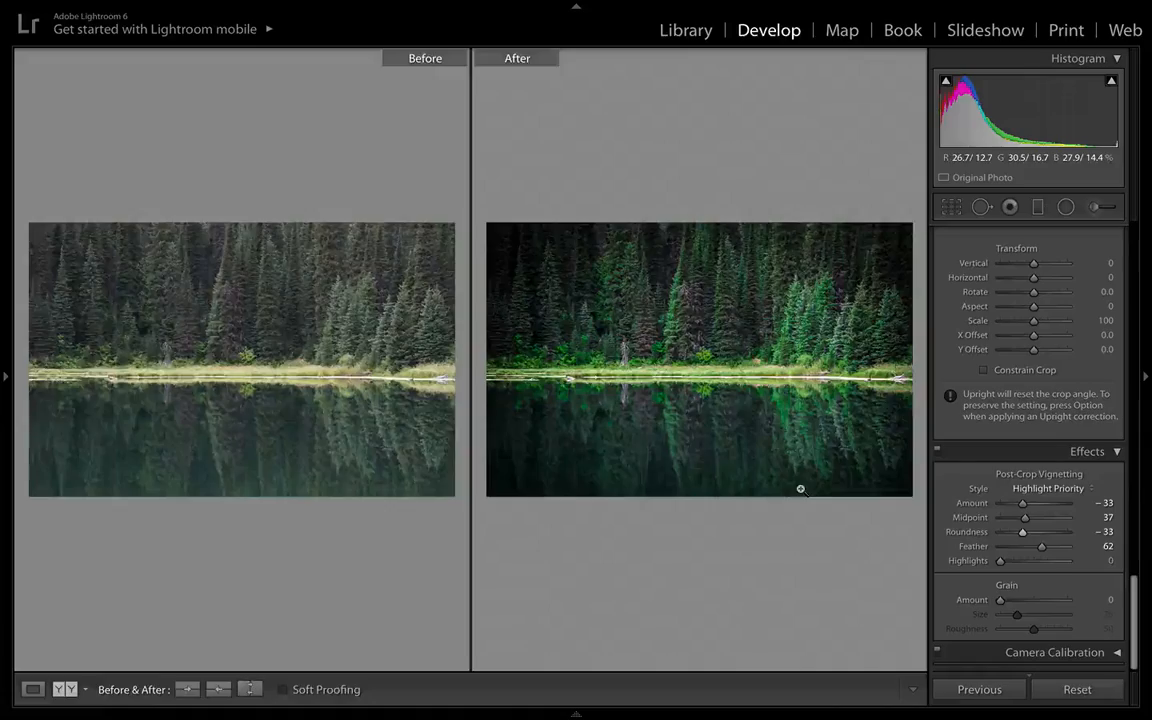
pyautogui.press('y')
# Step: Place a wide radial filter with the Extra Pop preset over the middle of the forest, and compare the photo before and after
pyautogui.scroll(15, 1049, 362)
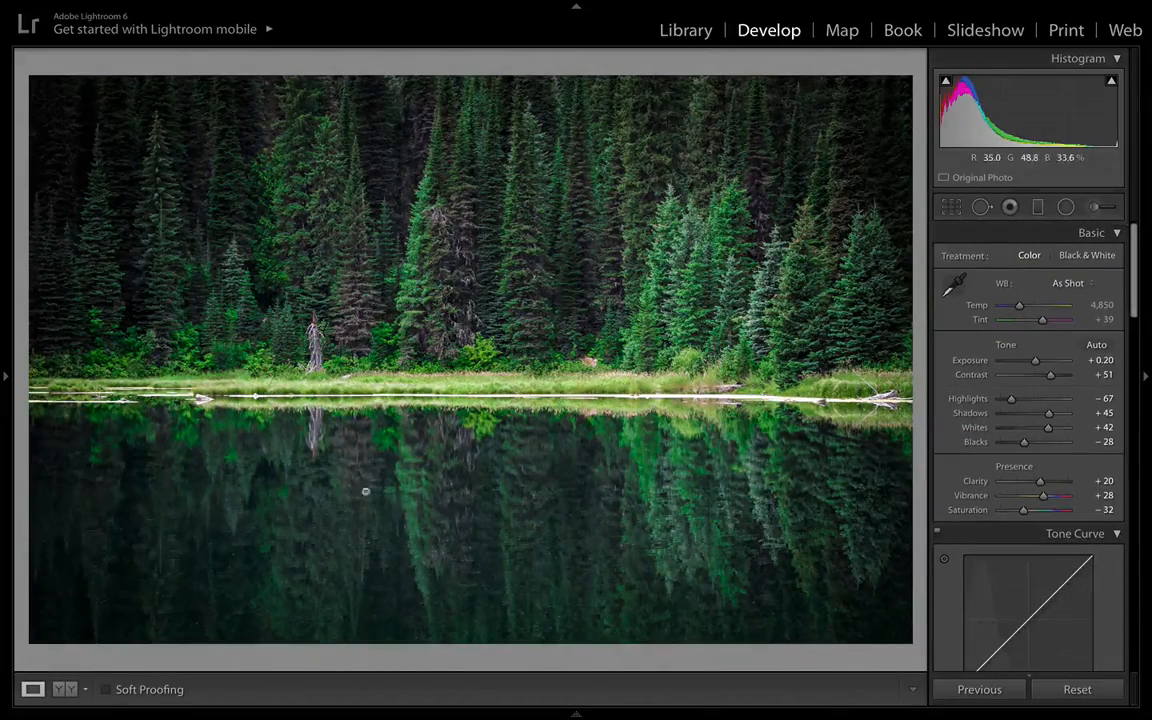
pyautogui.click(1066, 207)
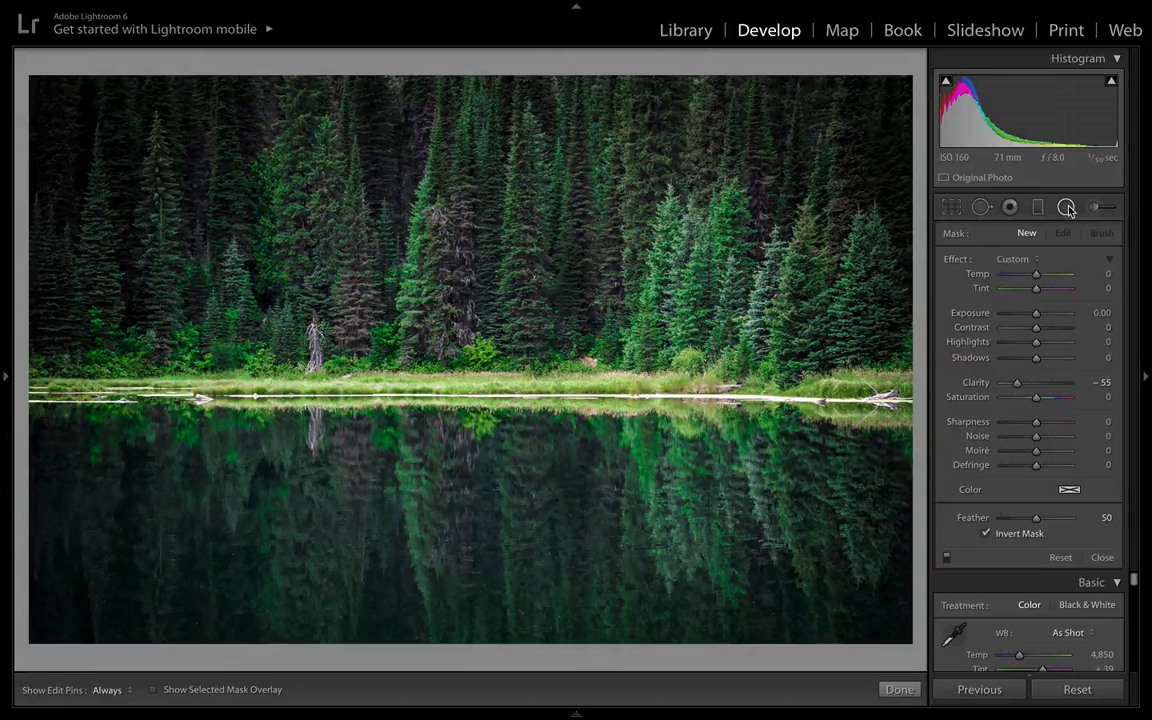
pyautogui.click(1030, 264)
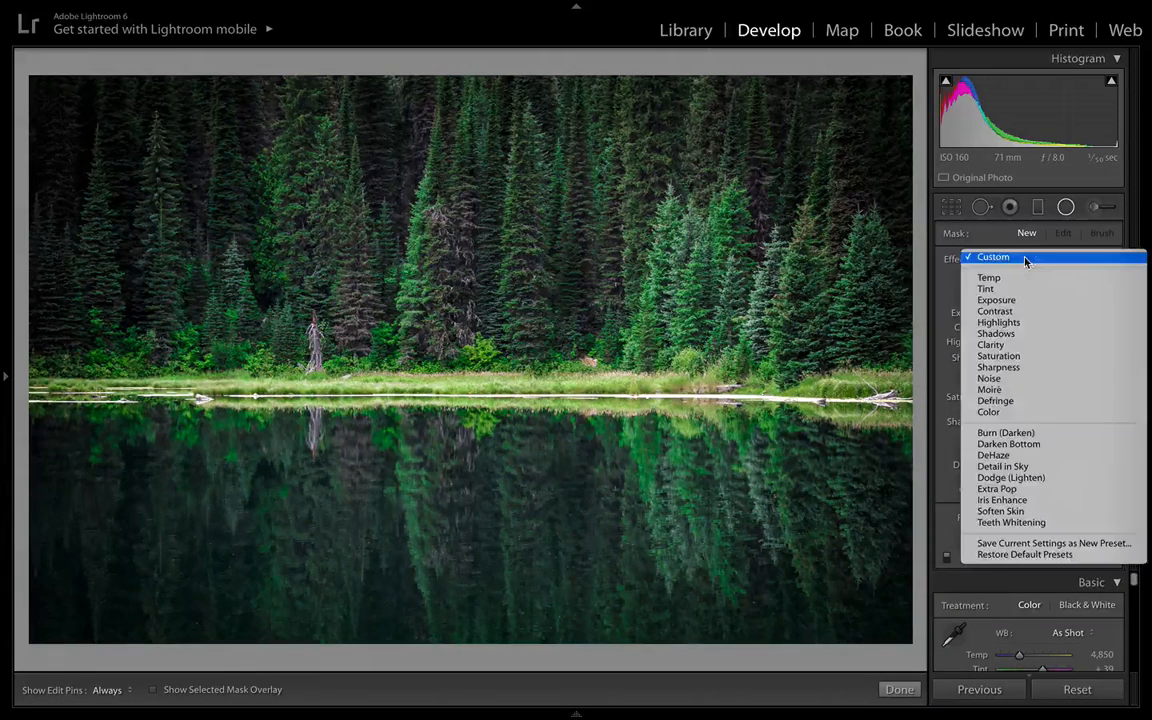
pyautogui.click(998, 490)
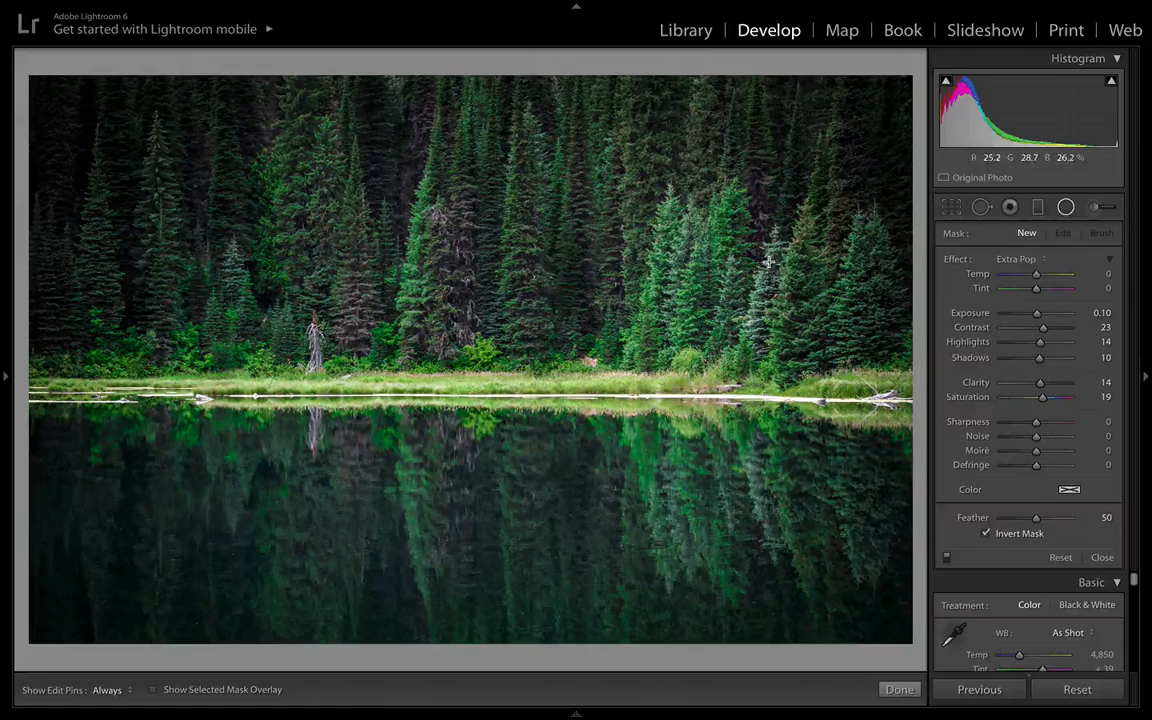
pyautogui.moveTo(463, 257); pyautogui.dragTo(925, 398)
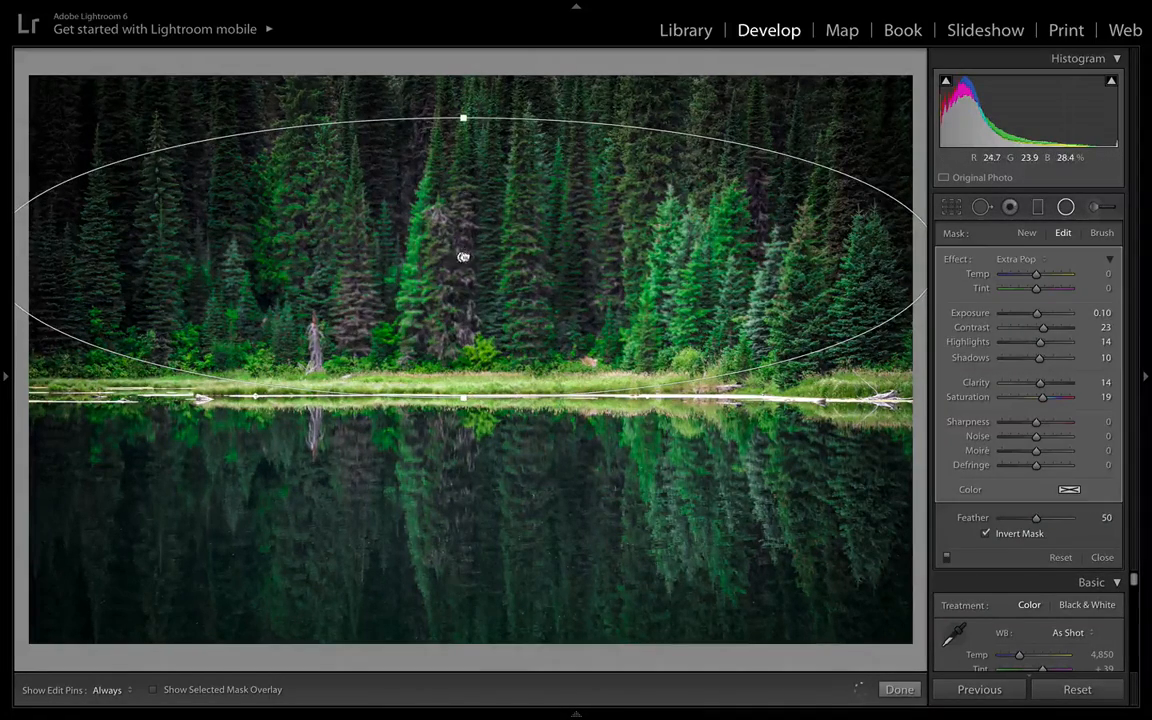
pyautogui.moveTo(463, 257); pyautogui.dragTo(493, 271)
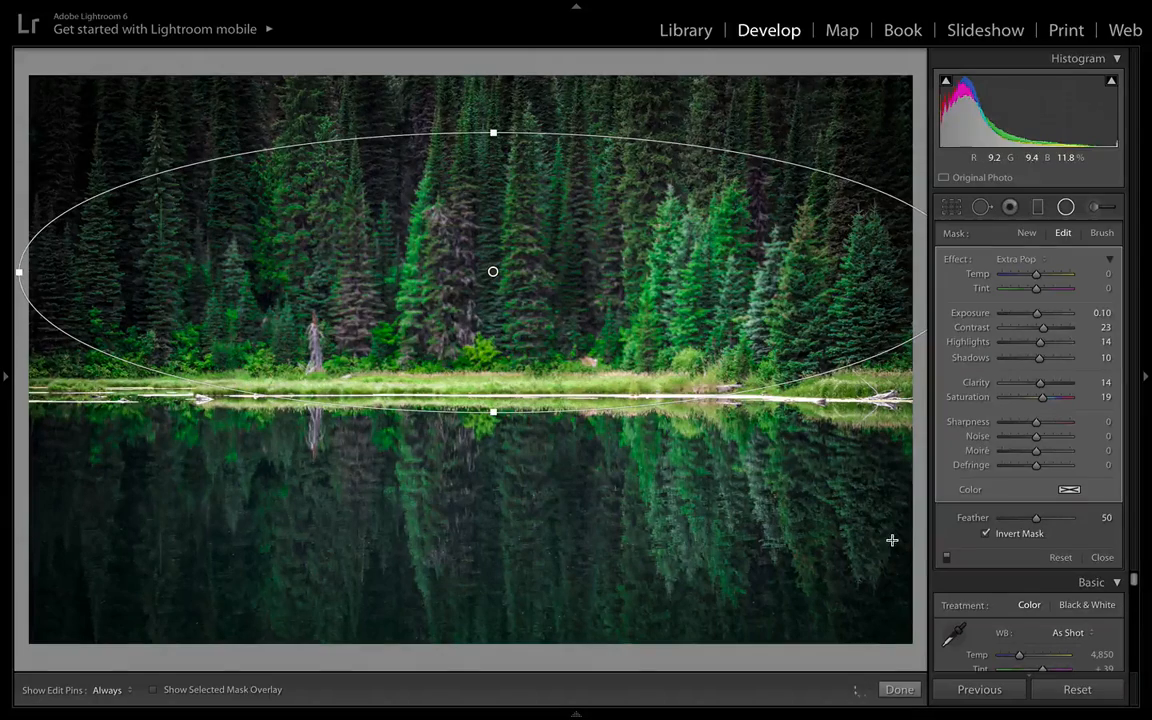
pyautogui.click(899, 689)
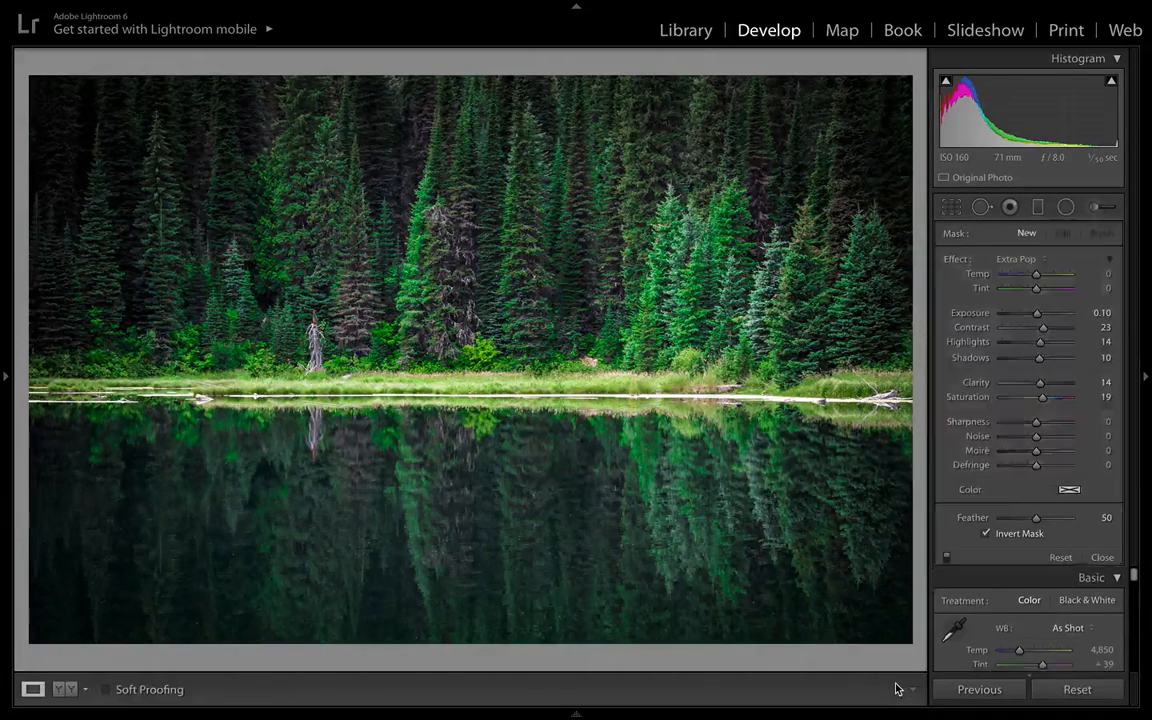
pyautogui.press('y')
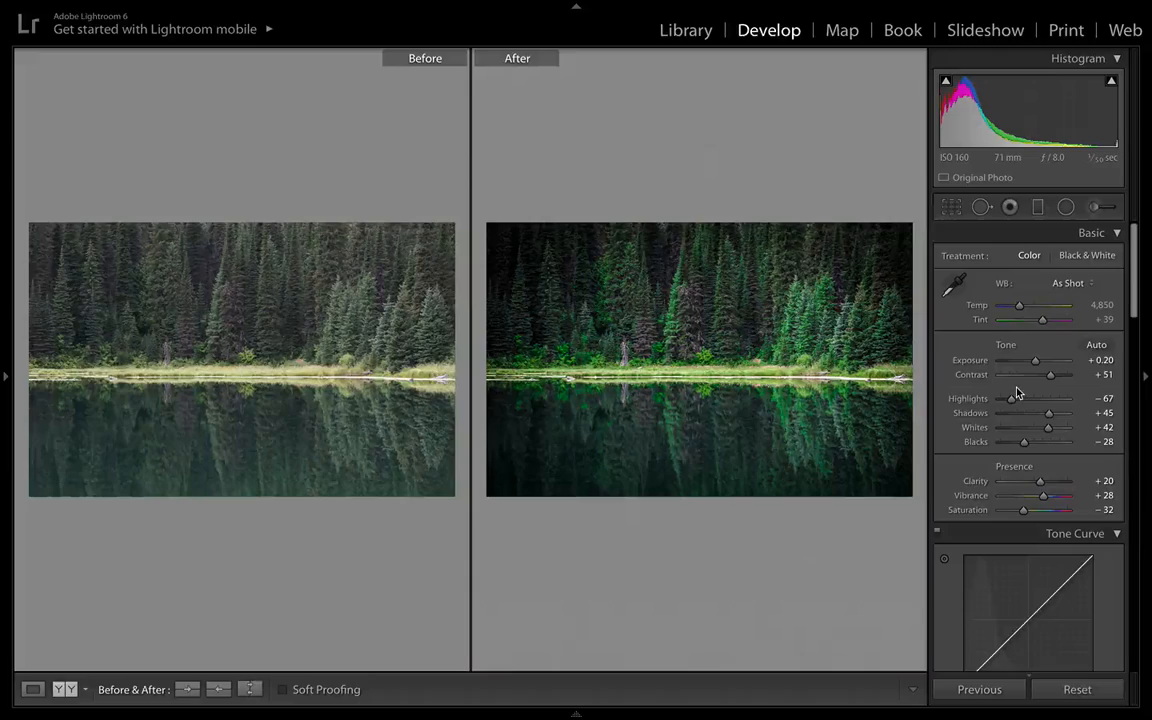
pyautogui.press('y')
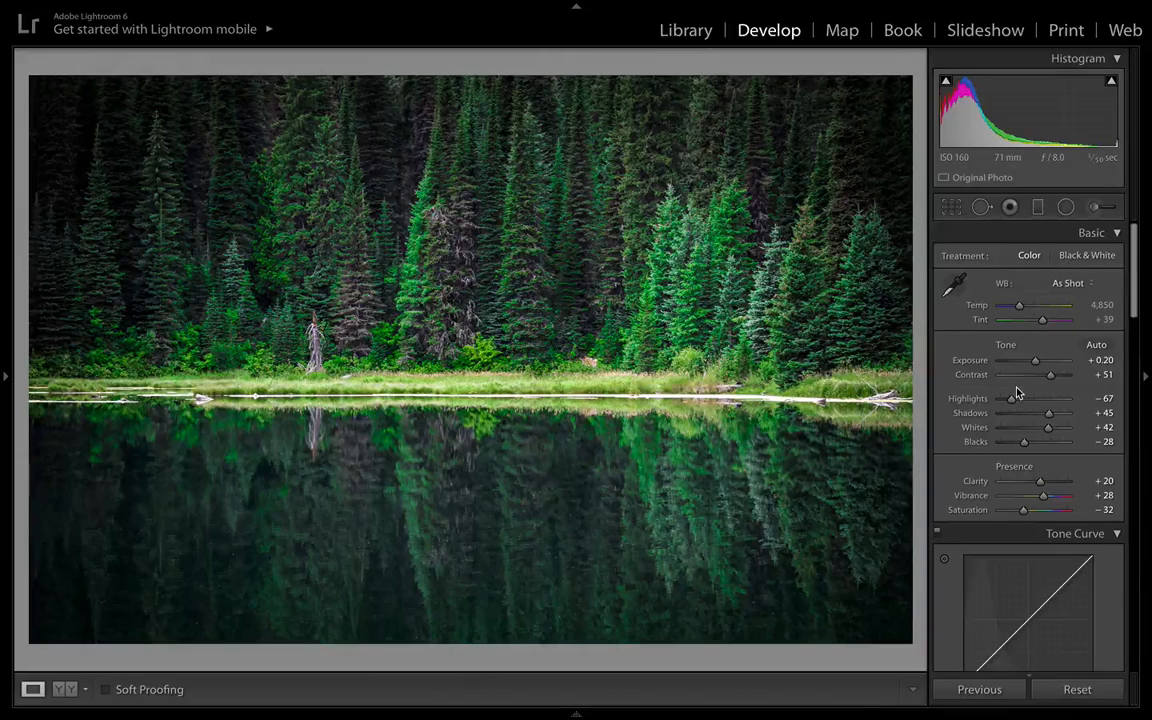
# Step: Add a flat radial filter along the grassy shoreline with all effects reset and Exposure raised to 0.46
pyautogui.click(1066, 207)
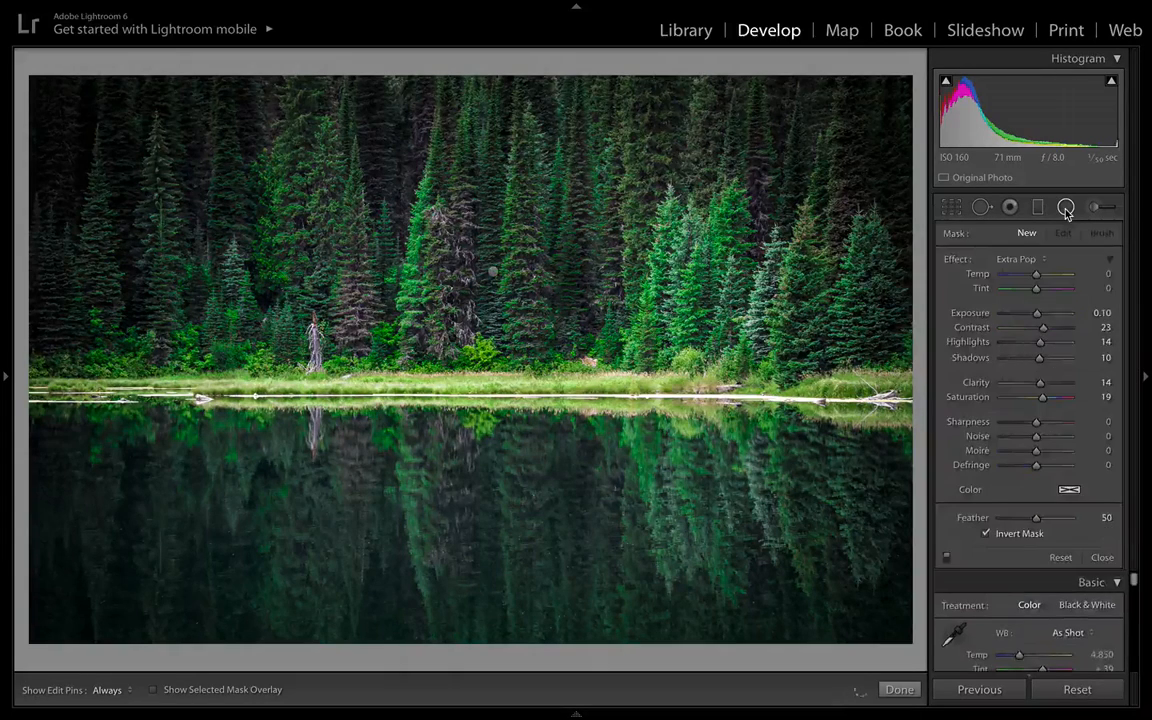
pyautogui.doubleClick(955, 261)
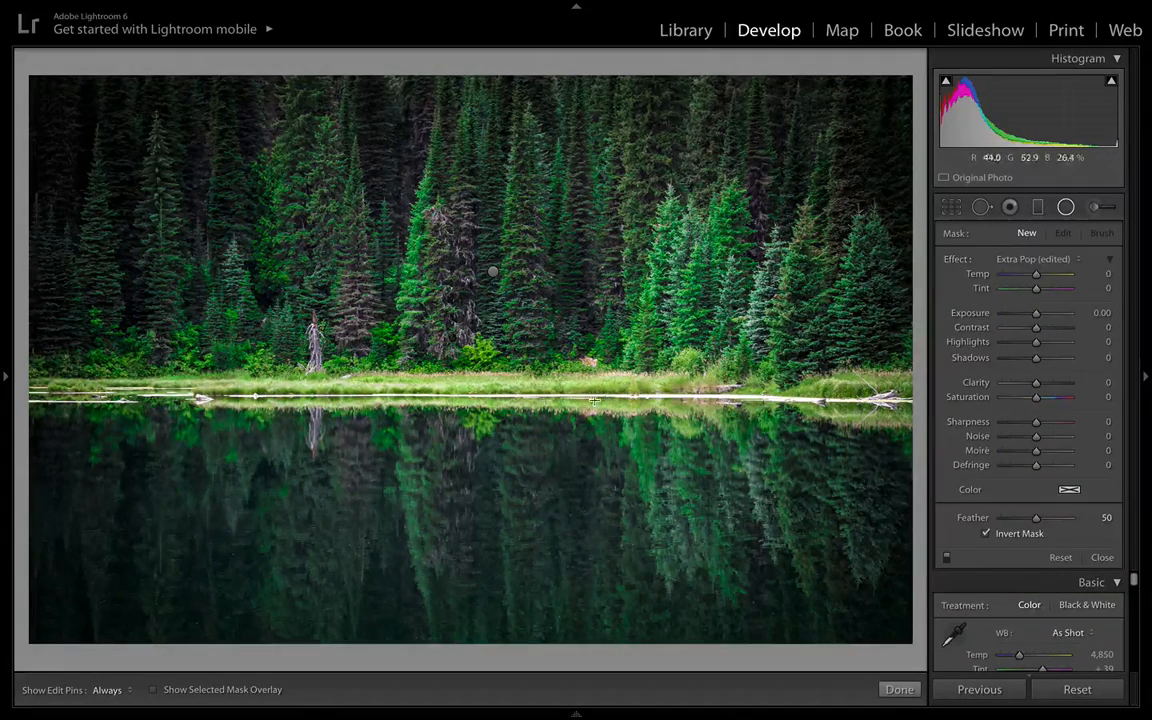
pyautogui.moveTo(488, 393); pyautogui.dragTo(951, 406)
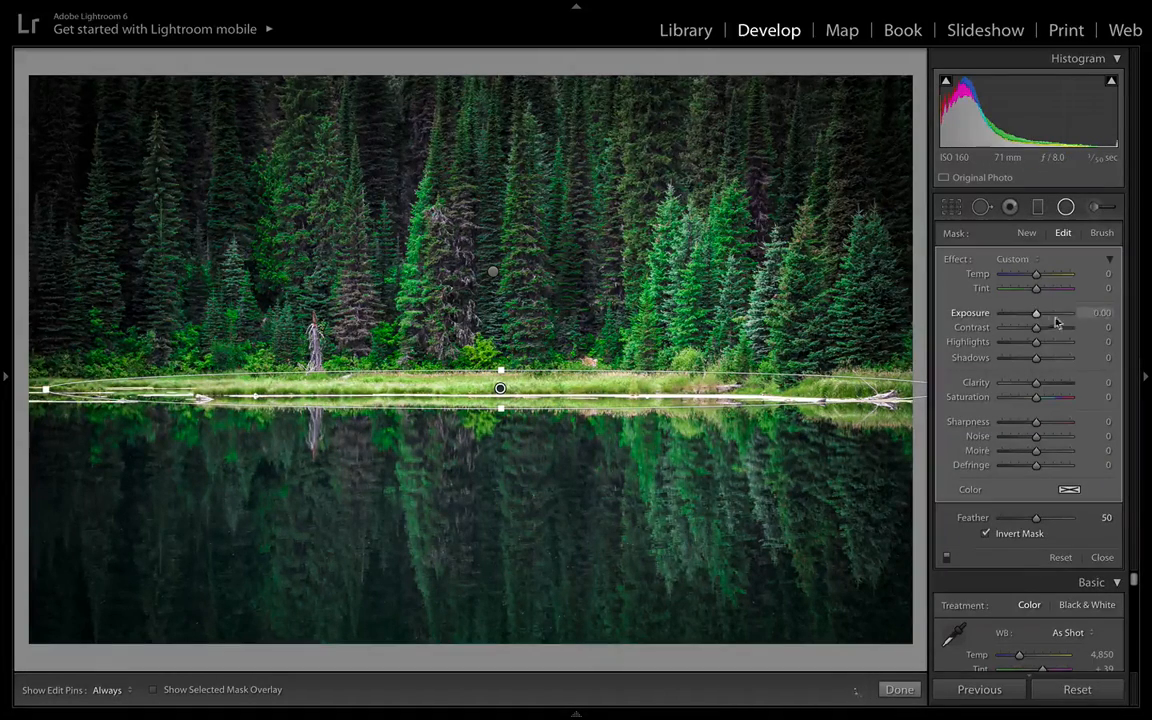
pyautogui.moveTo(1036, 317); pyautogui.dragTo(1040, 317)
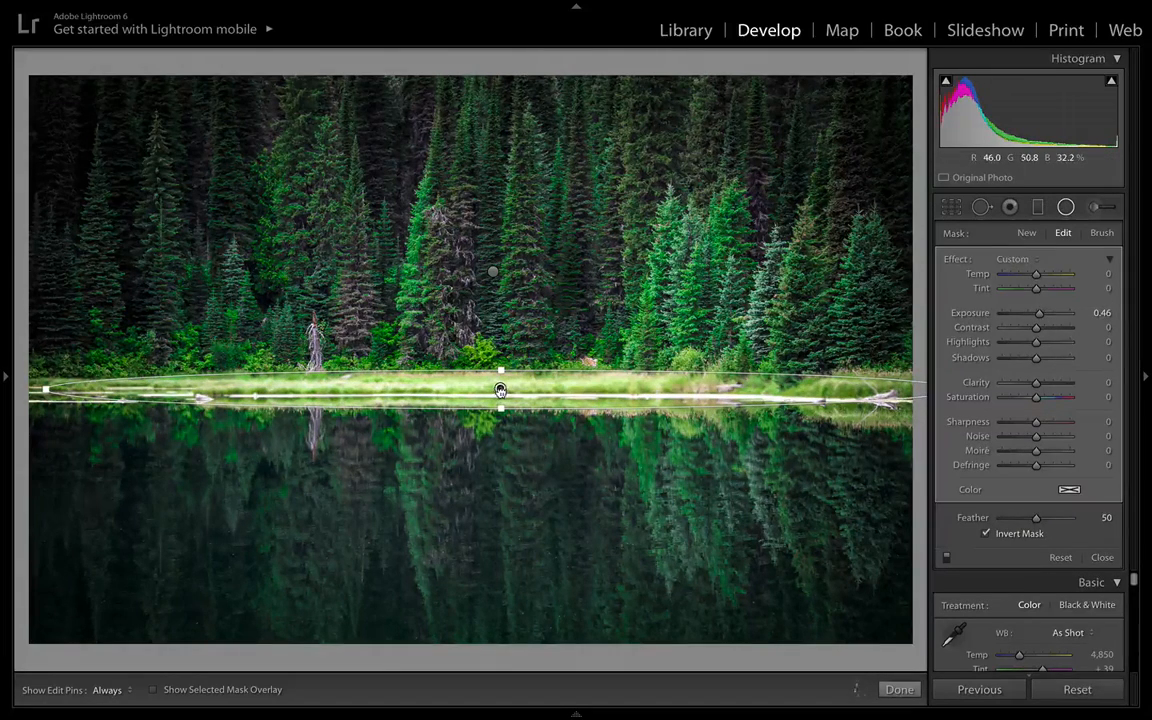
# Step: Recentre, widen and flatten the shoreline radial filter to span the whole grass strip, and compare the photo before and after
pyautogui.moveTo(500, 390); pyautogui.dragTo(613, 386)
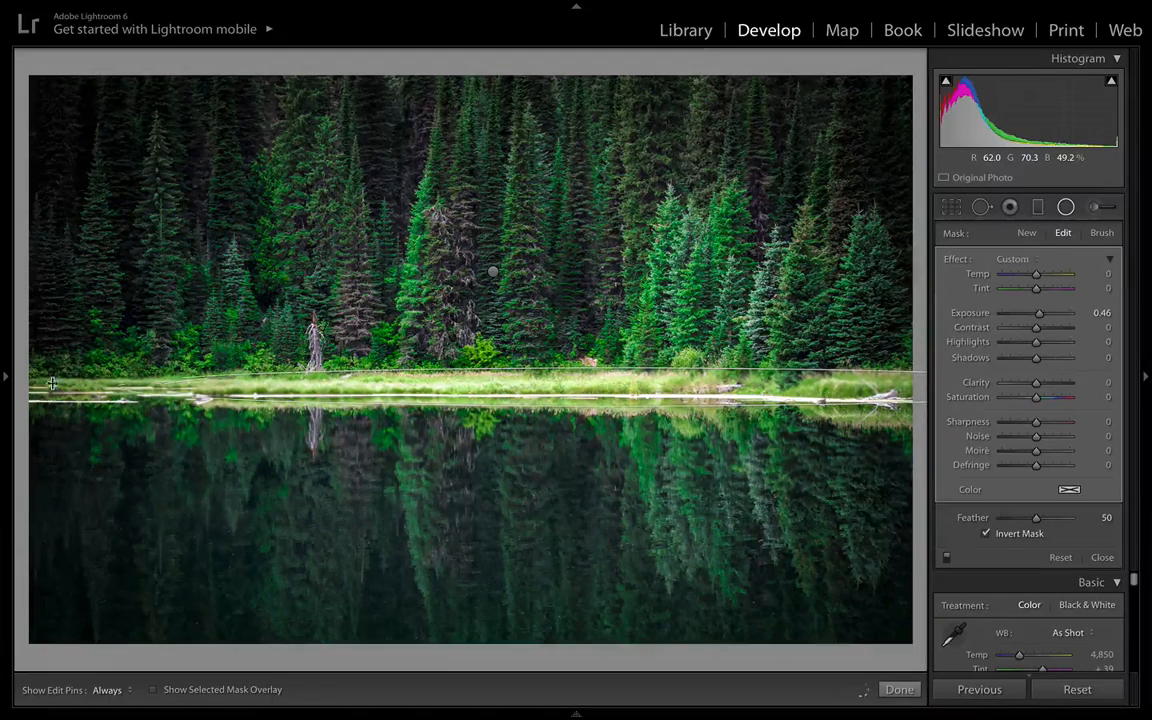
pyautogui.moveTo(52, 383); pyautogui.dragTo(16, 386)
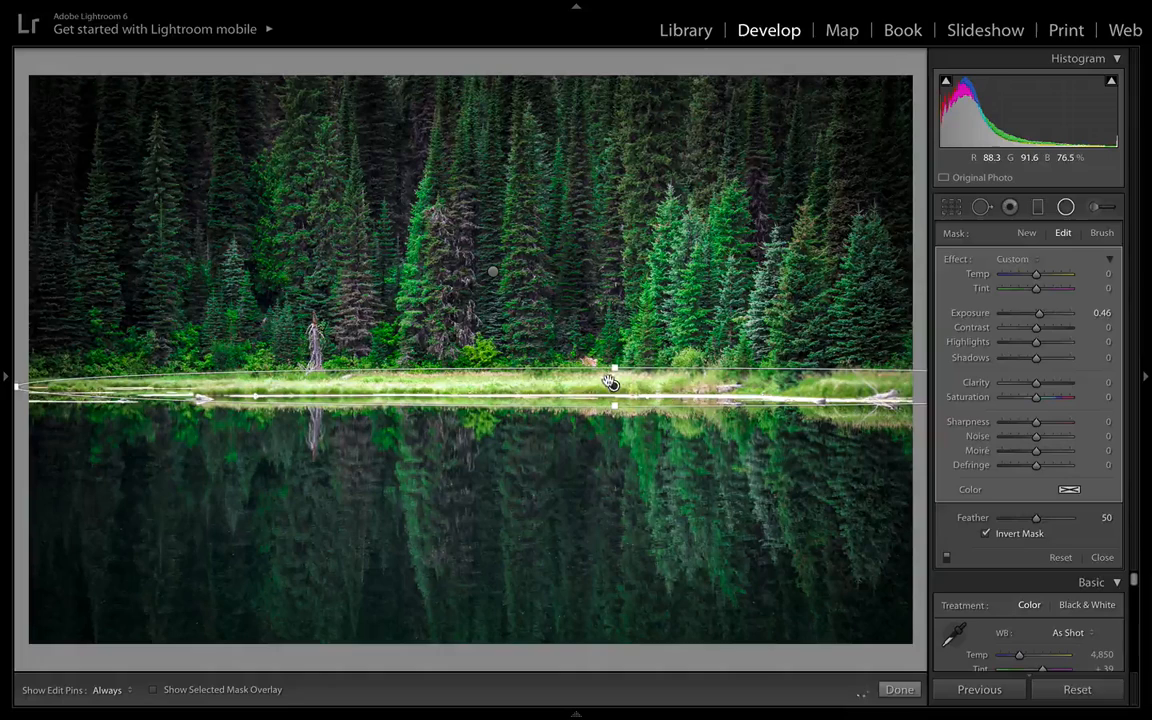
pyautogui.moveTo(609, 385); pyautogui.dragTo(573, 384)
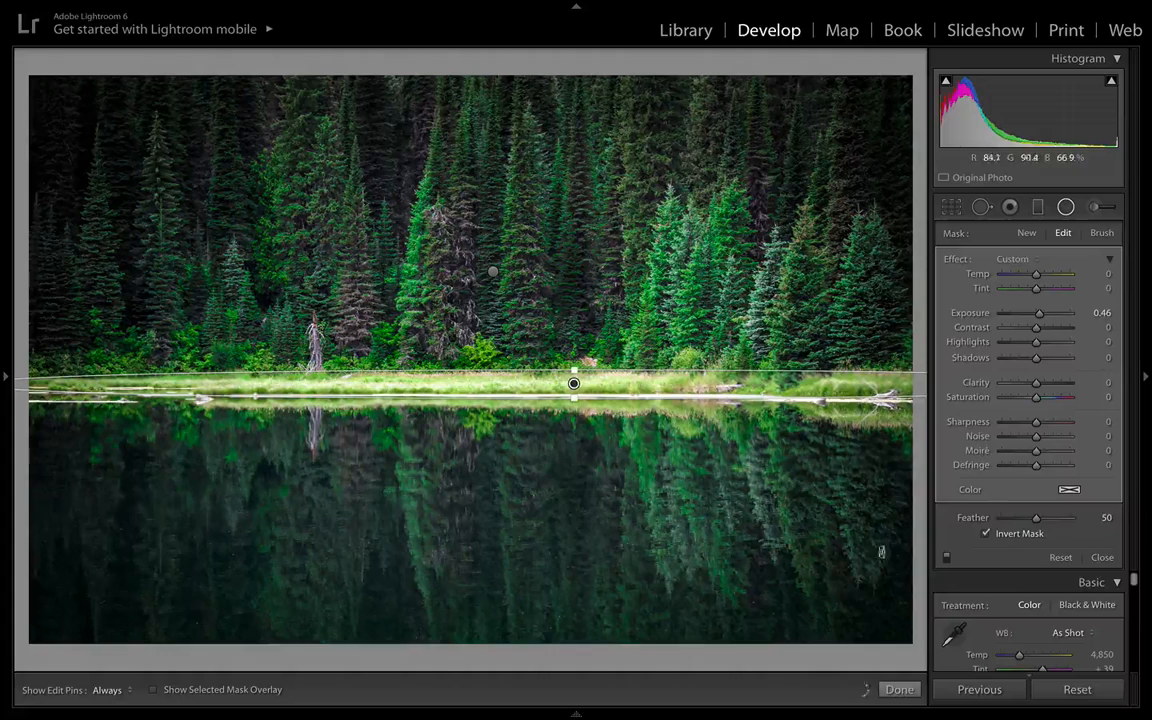
pyautogui.click(901, 689)
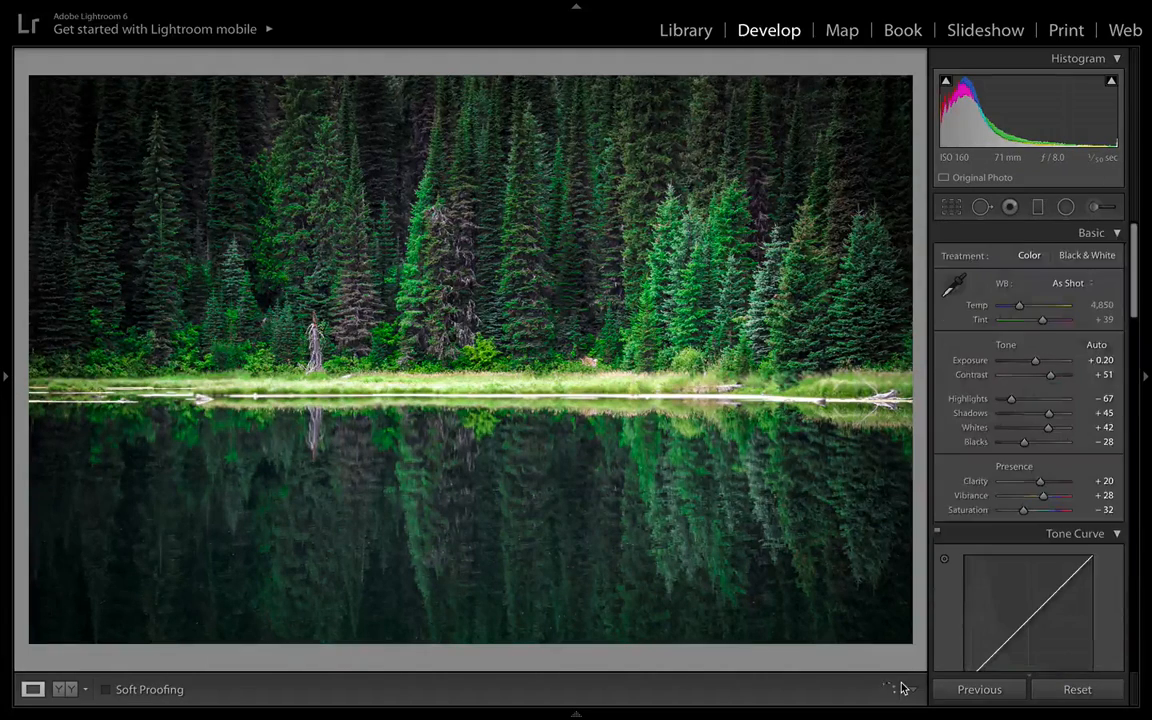
pyautogui.press('y')
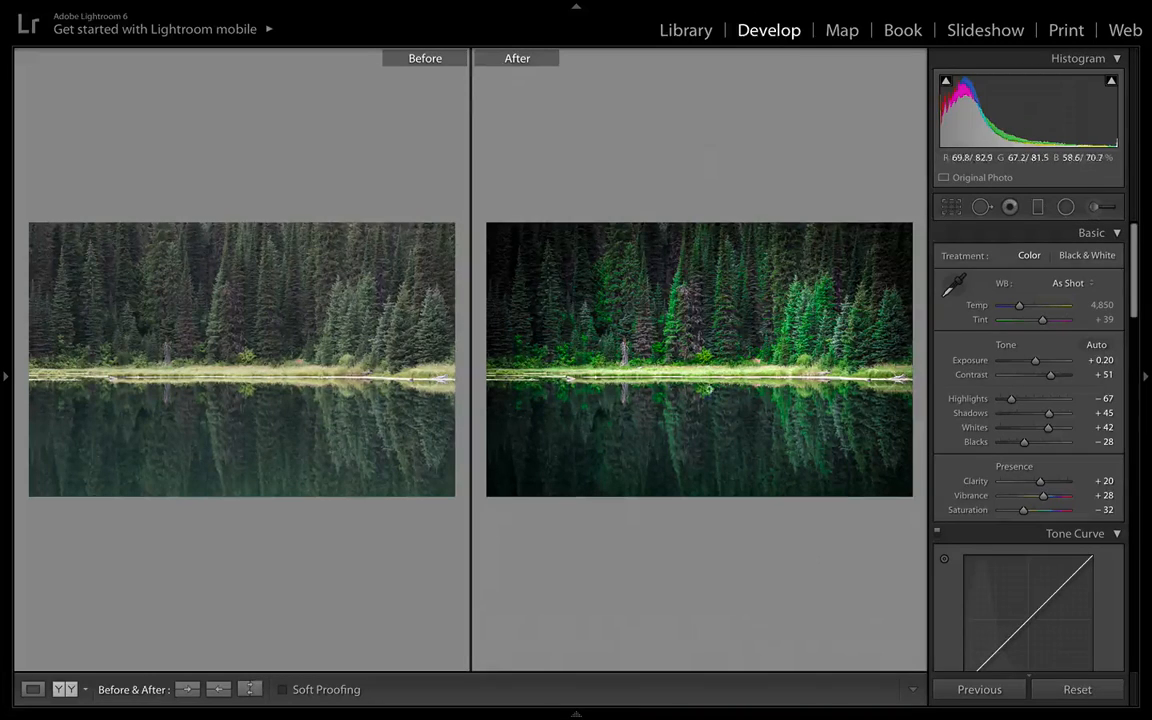
pyautogui.press('y')
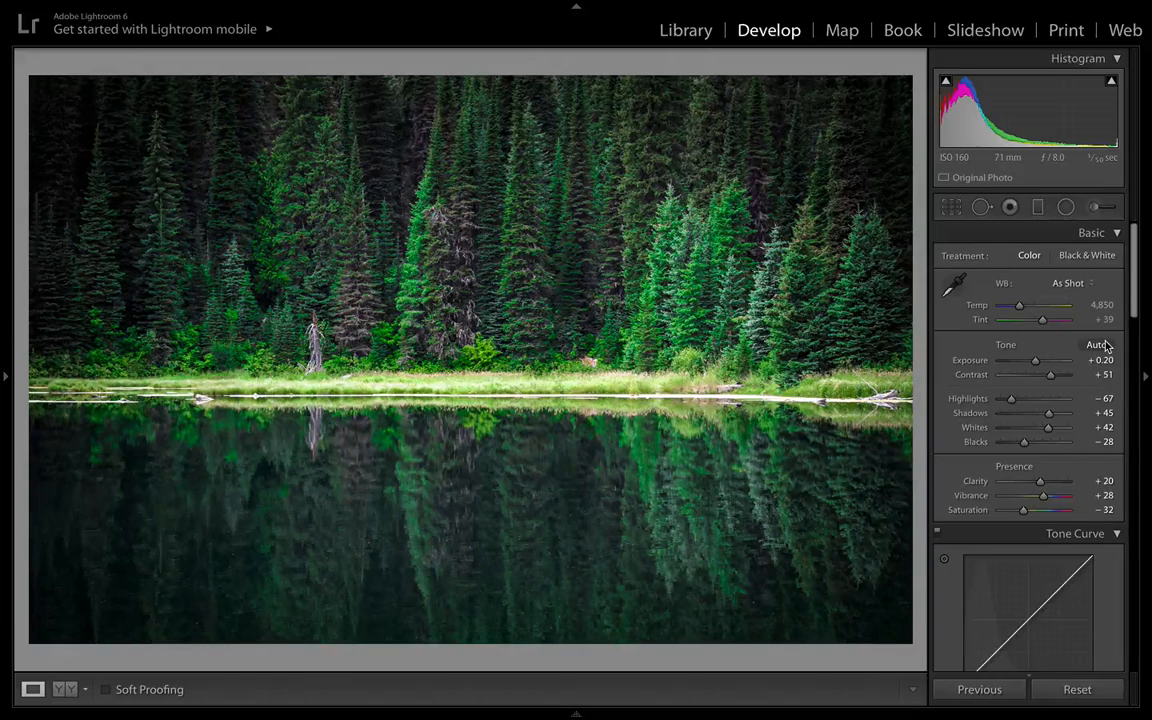
# Step: Darken the lower edge of the water with a graduated filter using the Darken Bottom preset, and compare the photo before and after
pyautogui.click(1039, 208)
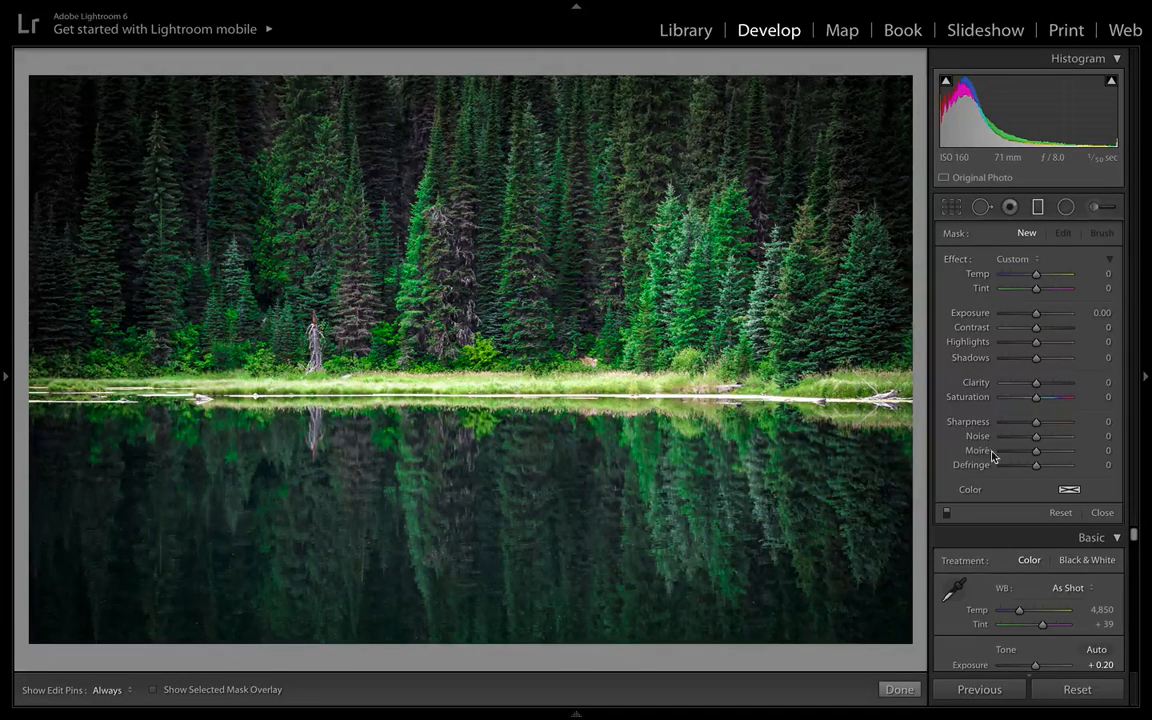
pyautogui.moveTo(508, 645); pyautogui.dragTo(507, 564)
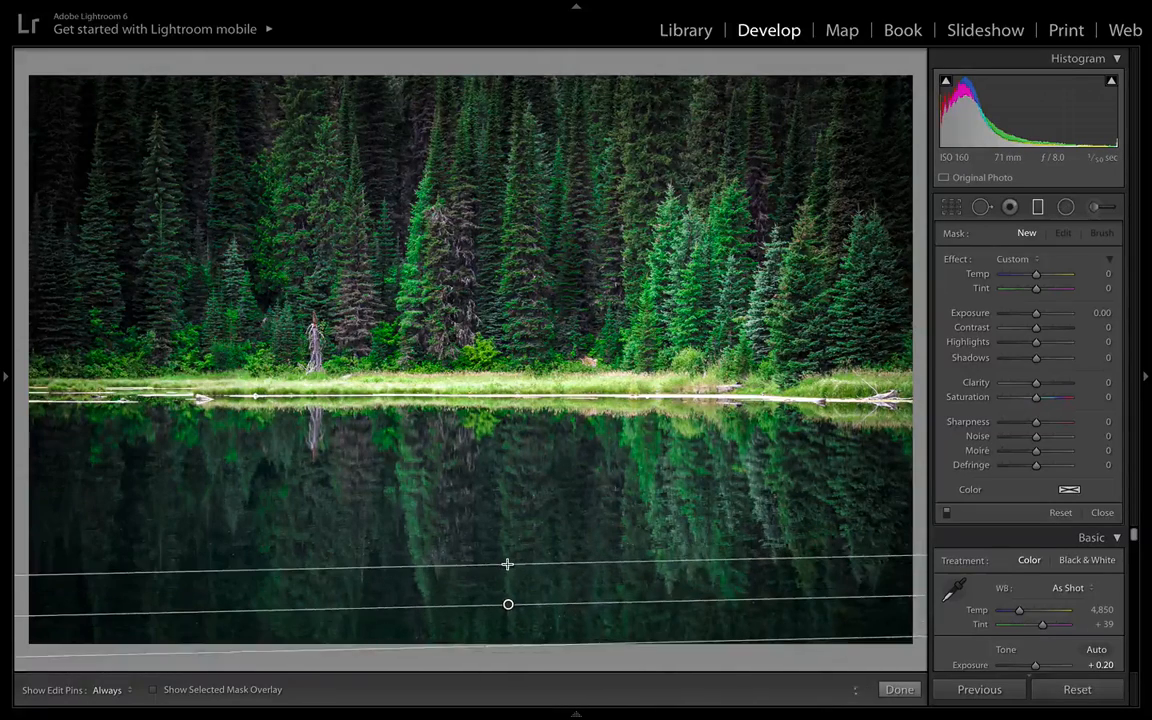
pyautogui.click(1018, 259)
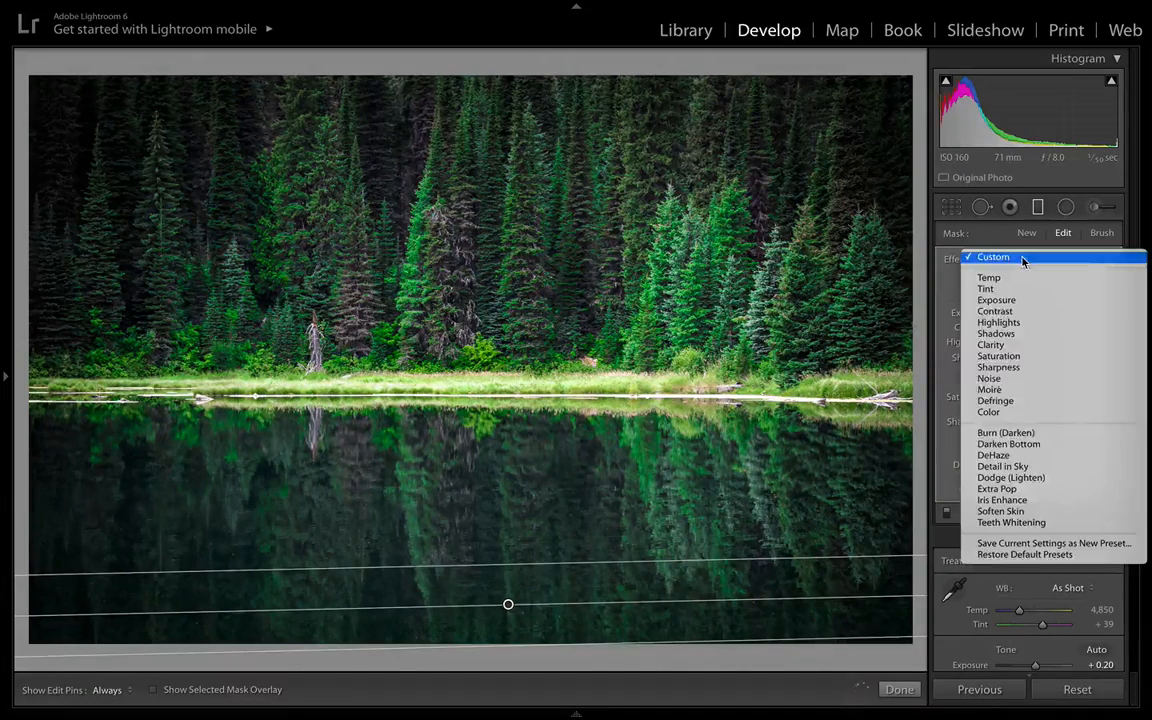
pyautogui.click(1030, 444)
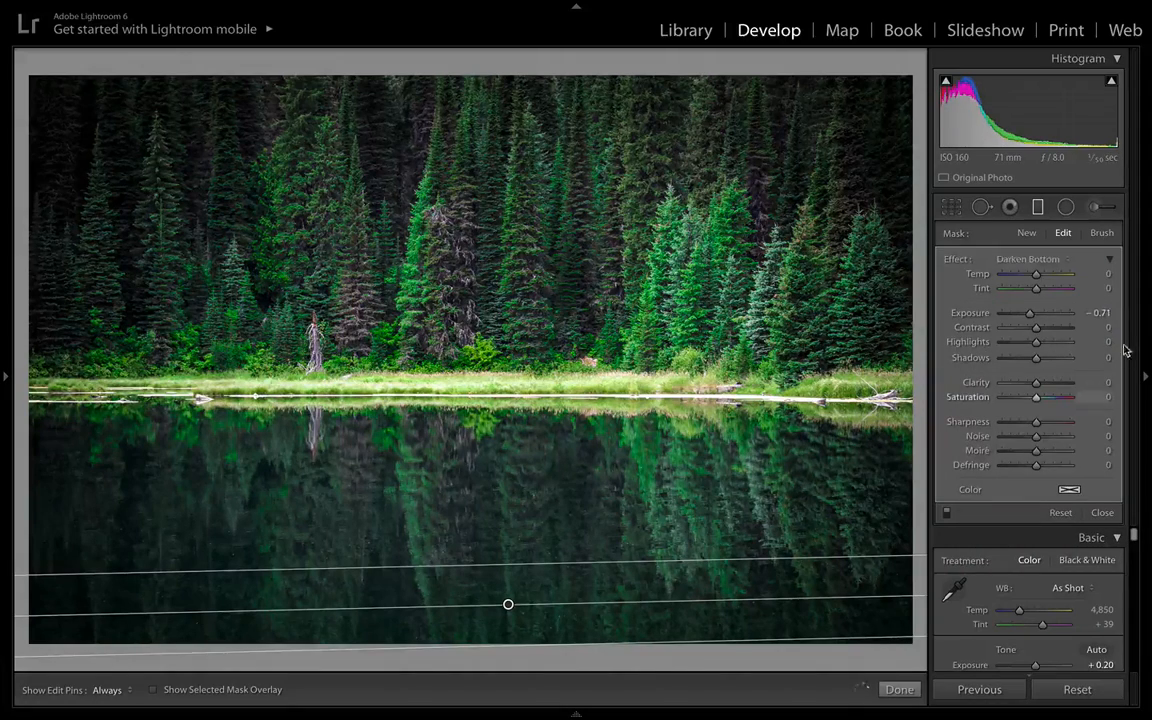
pyautogui.moveTo(581, 640); pyautogui.dragTo(593, 687)
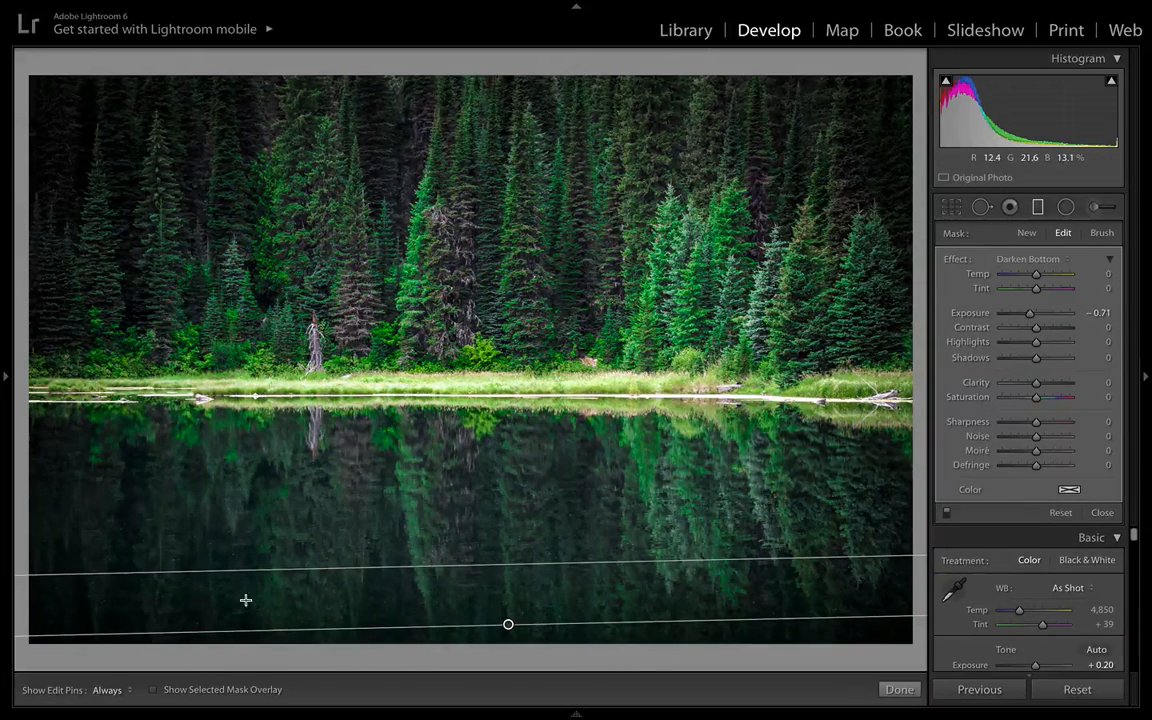
pyautogui.click(899, 689)
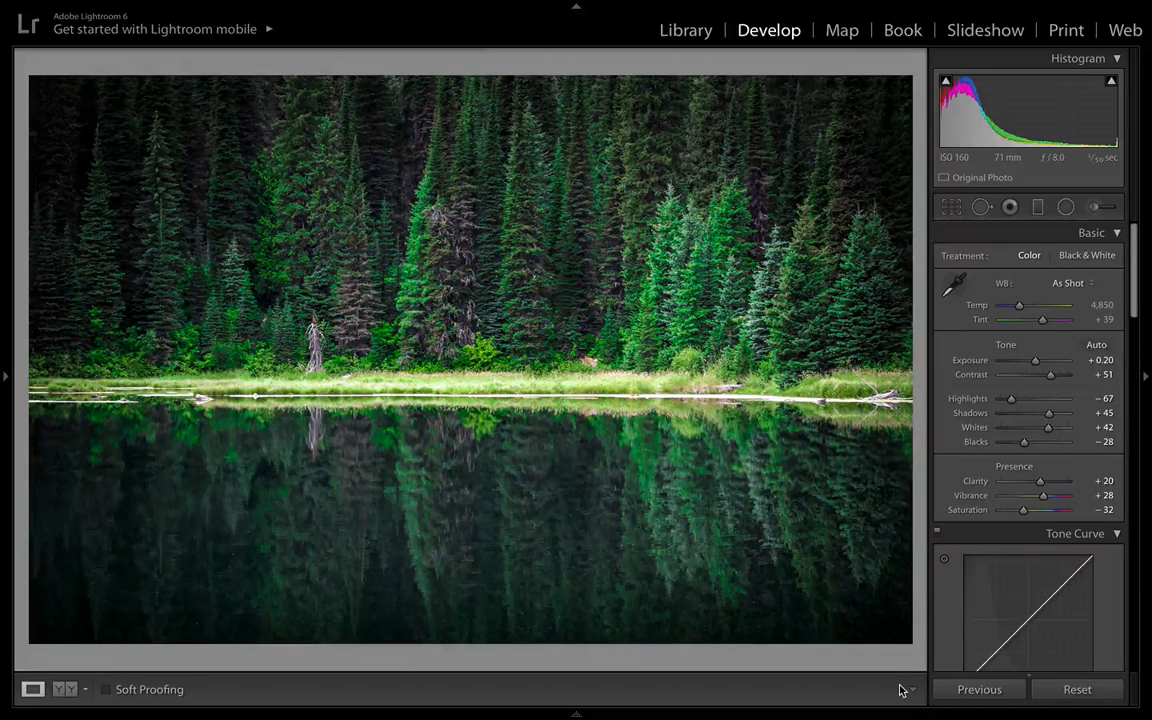
pyautogui.press('y')
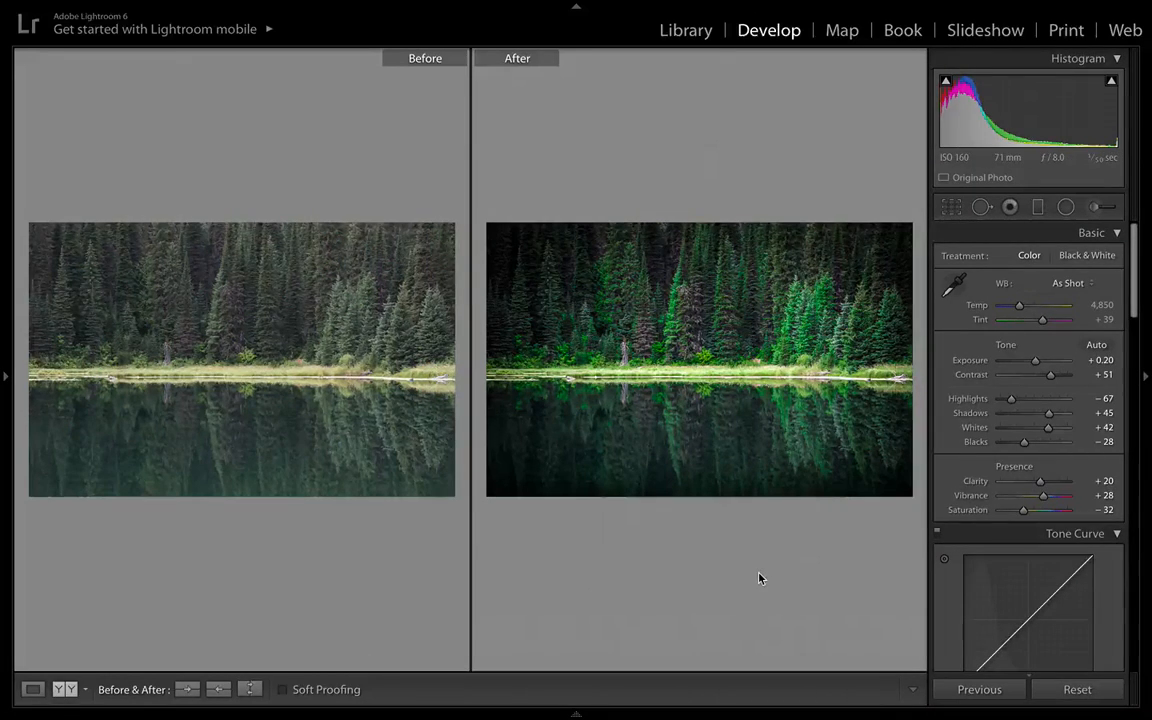
pyautogui.press('y')
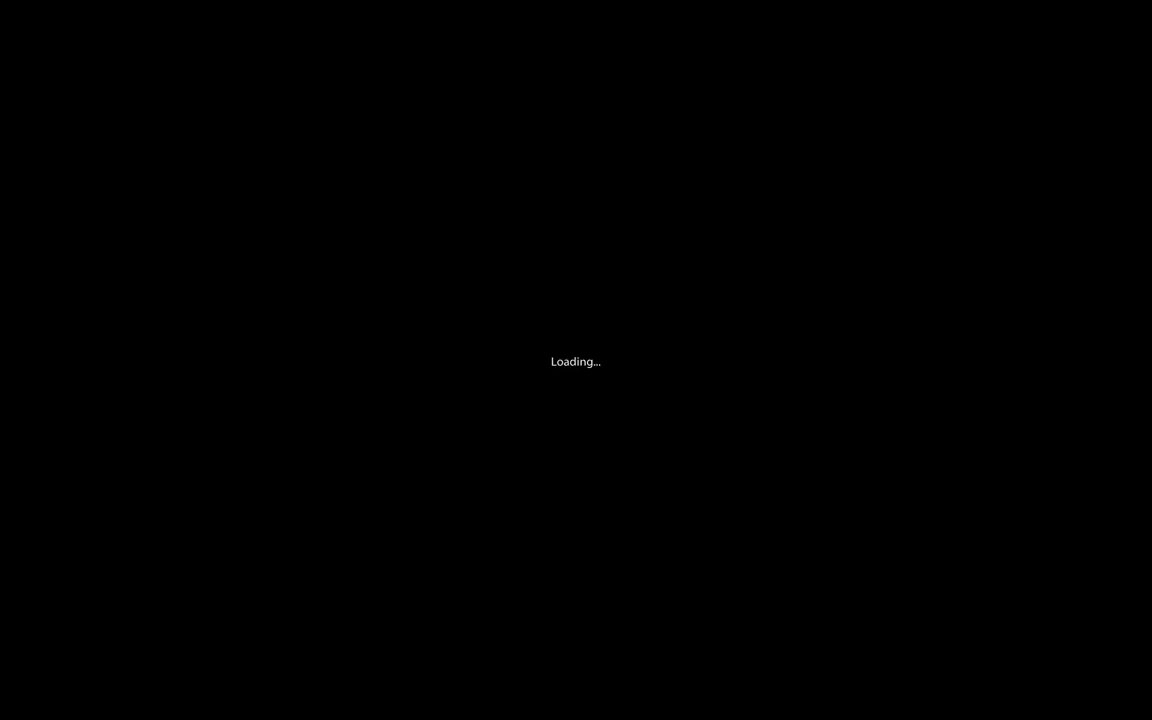